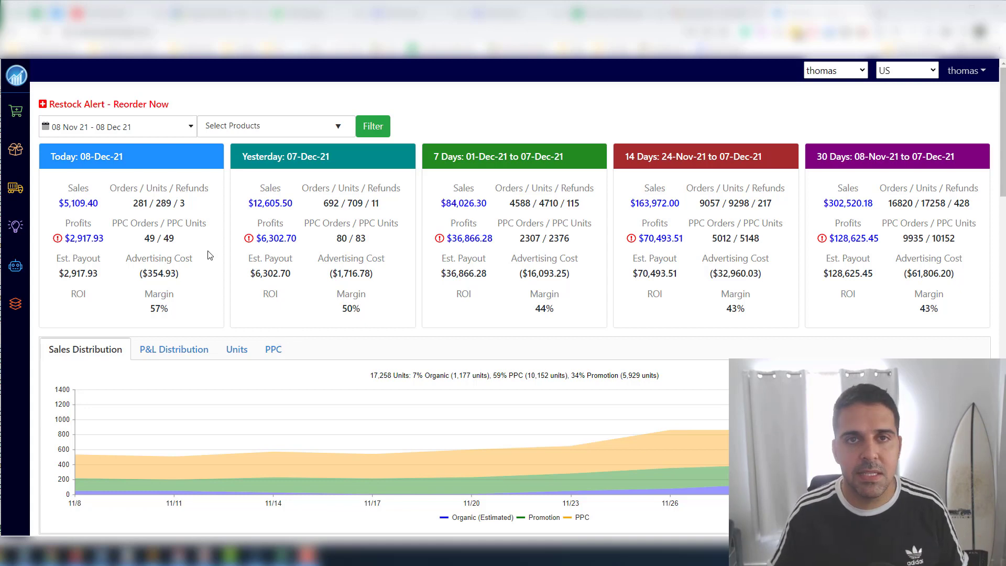
Step: Open the Restock Forecasting table, check the first product's stock level and sort the products by FBA Stocks in descending order
mouse_move(102, 554)
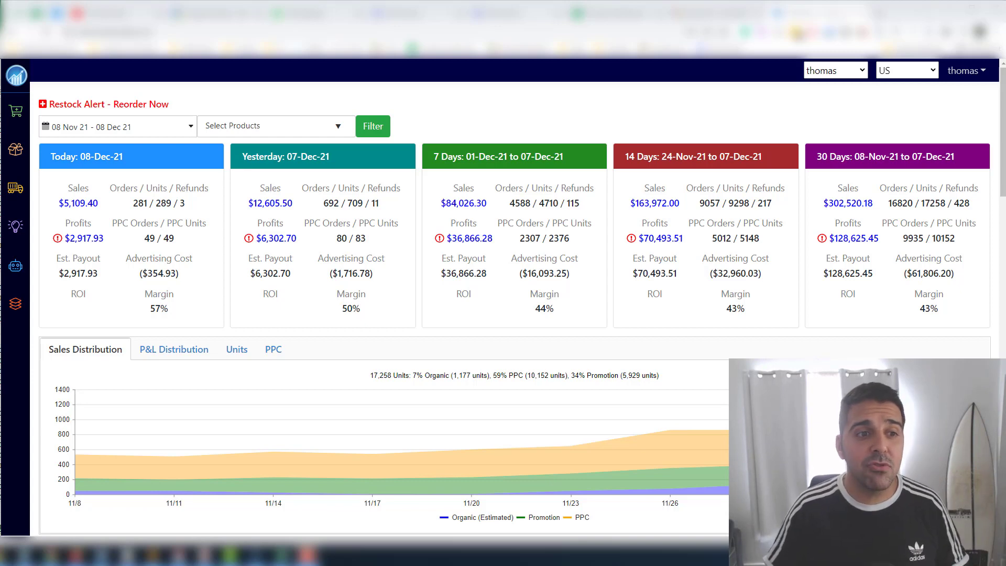
mouse_move(34, 152)
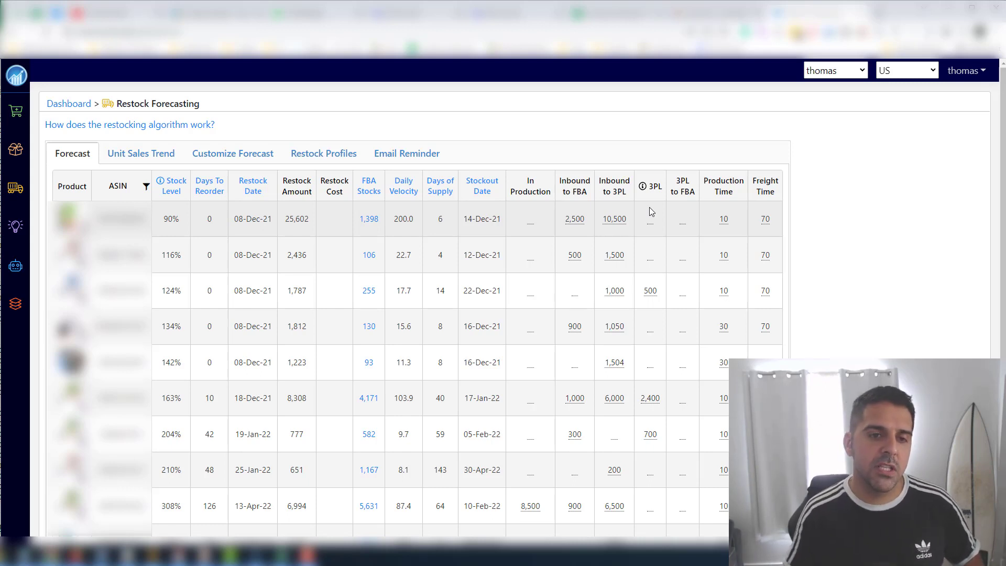
double_click(168, 219)
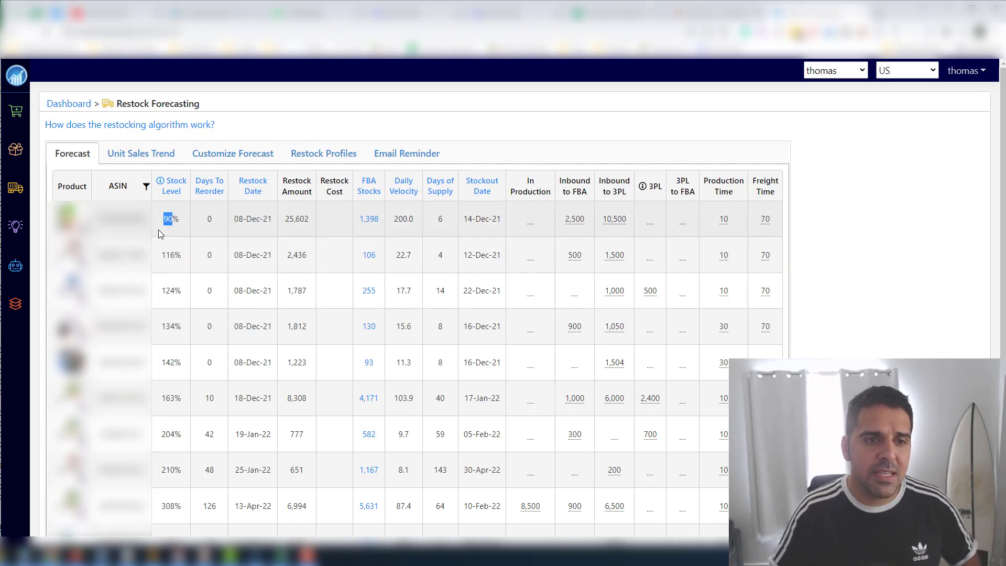
click(147, 187)
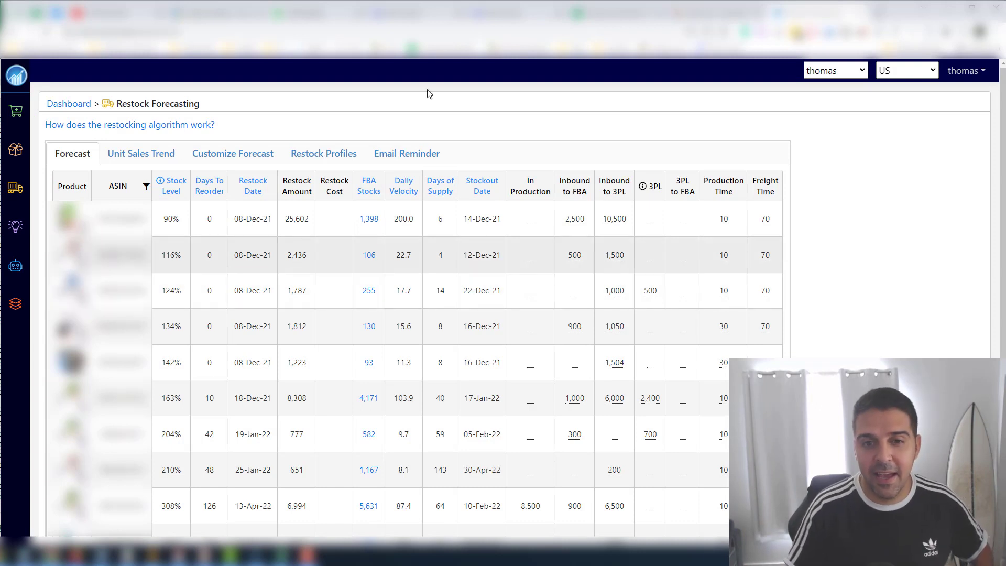
click(367, 189)
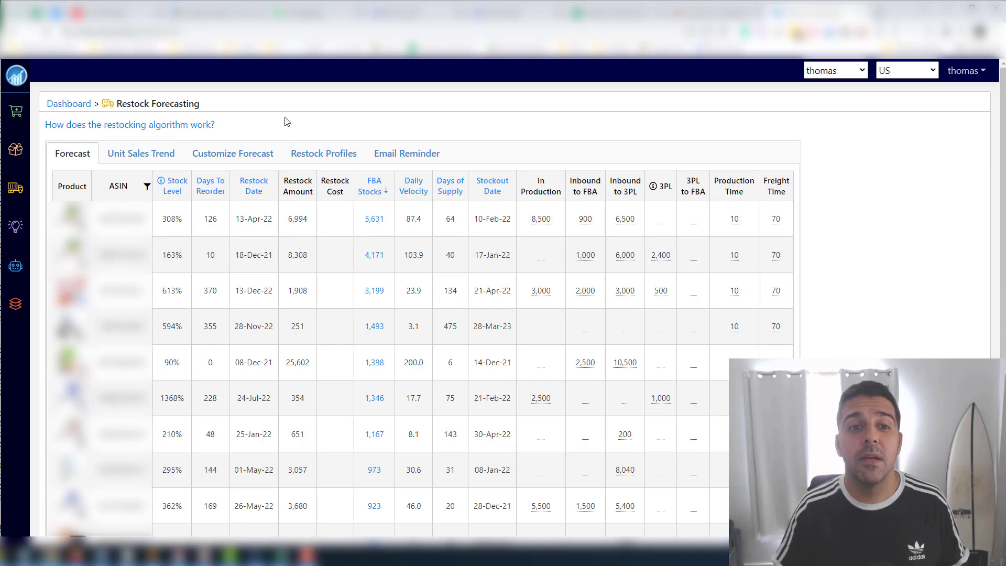
Step: Open the restock profiles and examine the Default profile's settings, including the explanation for Days To Evaluate
click(158, 154)
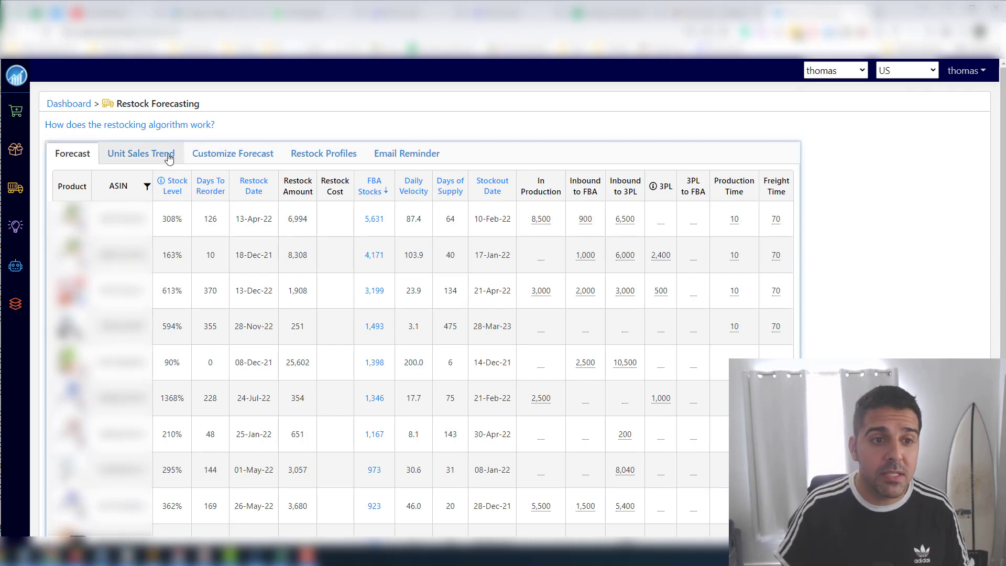
click(241, 153)
click(302, 155)
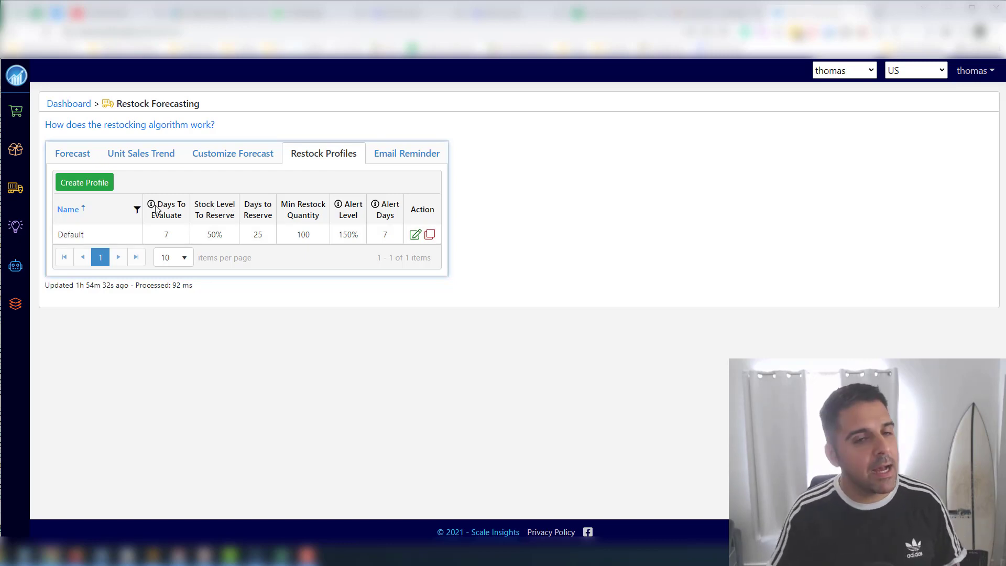
mouse_move(152, 209)
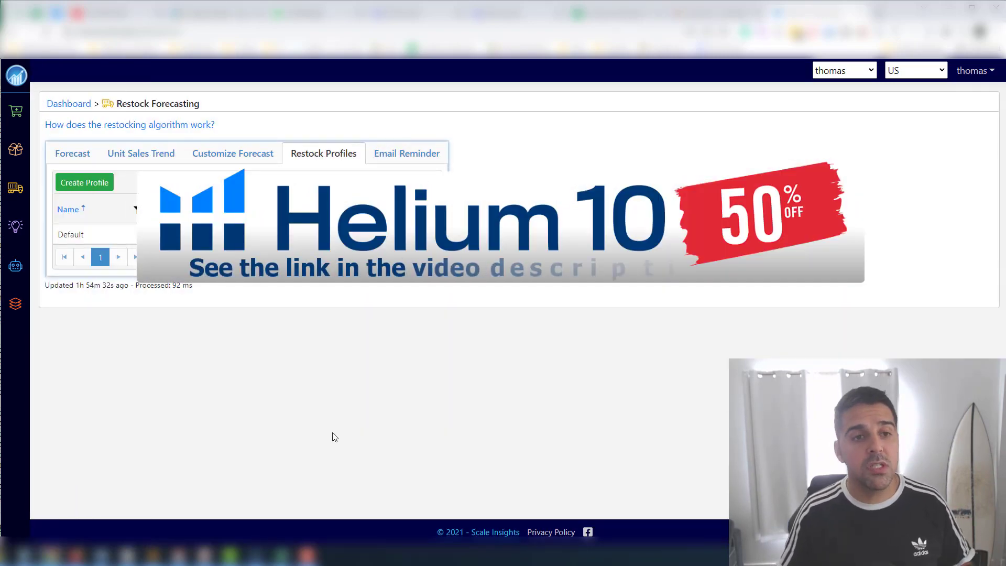
Step: Open the Connect to Amazon page to review the seller and ads account connections for each region
click(852, 74)
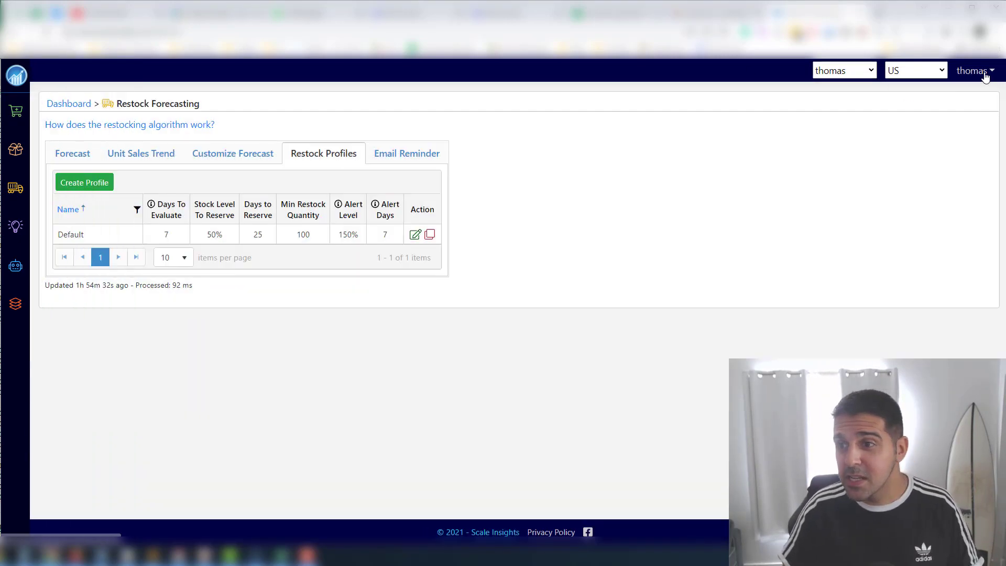
click(975, 71)
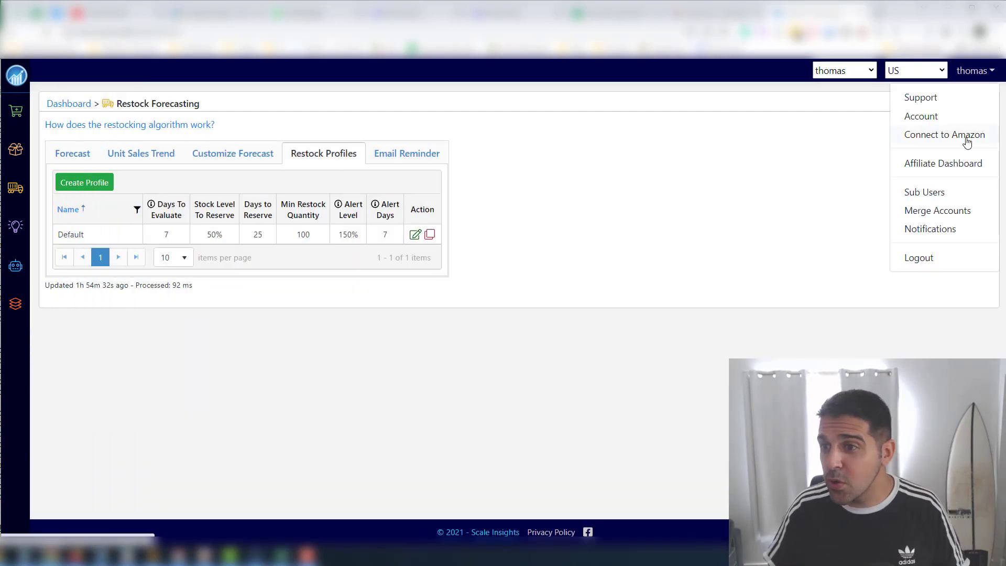
click(967, 139)
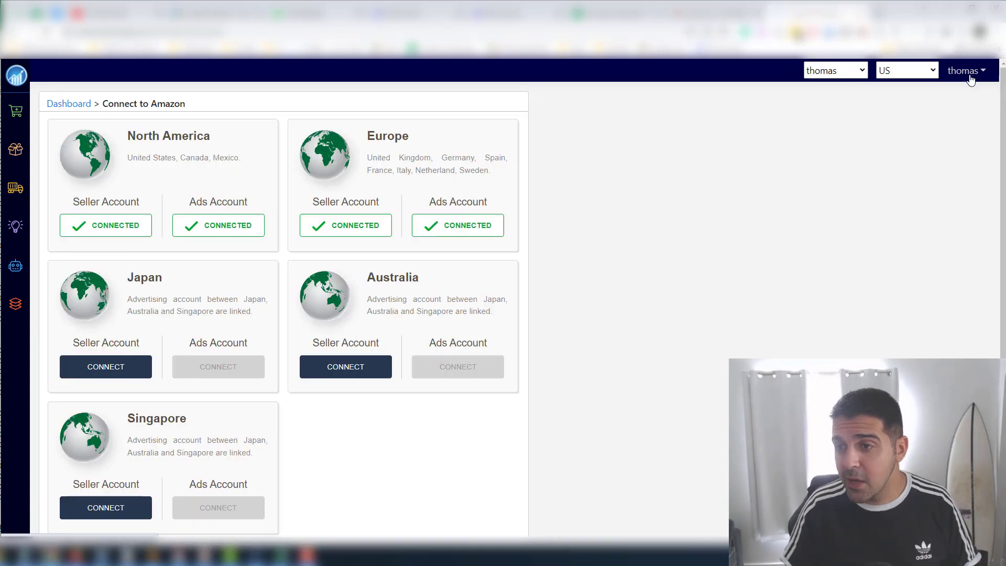
click(971, 73)
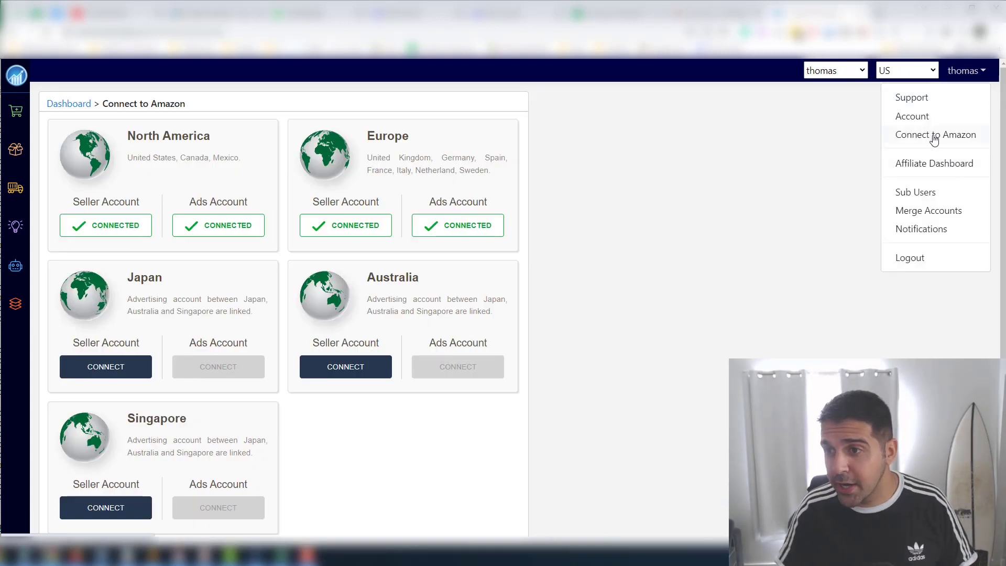
click(935, 137)
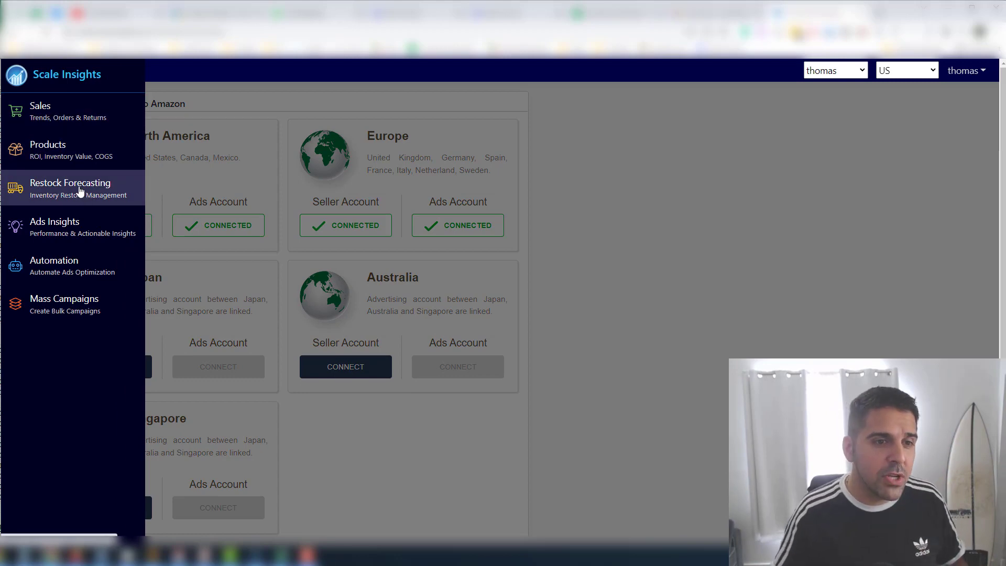
Step: View the regional sales statistics and return to the restock profiles in Restock Forecasting
click(72, 111)
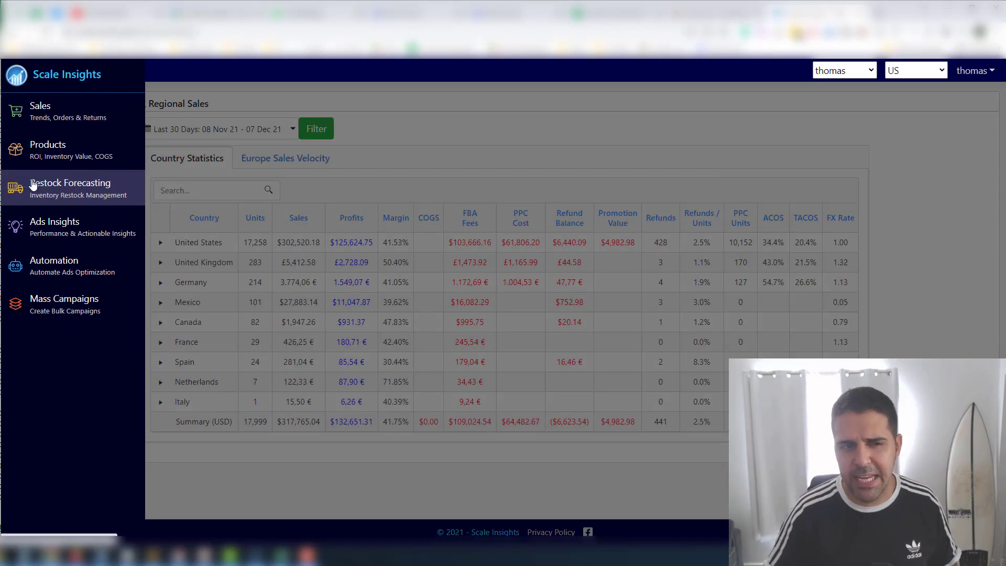
click(33, 184)
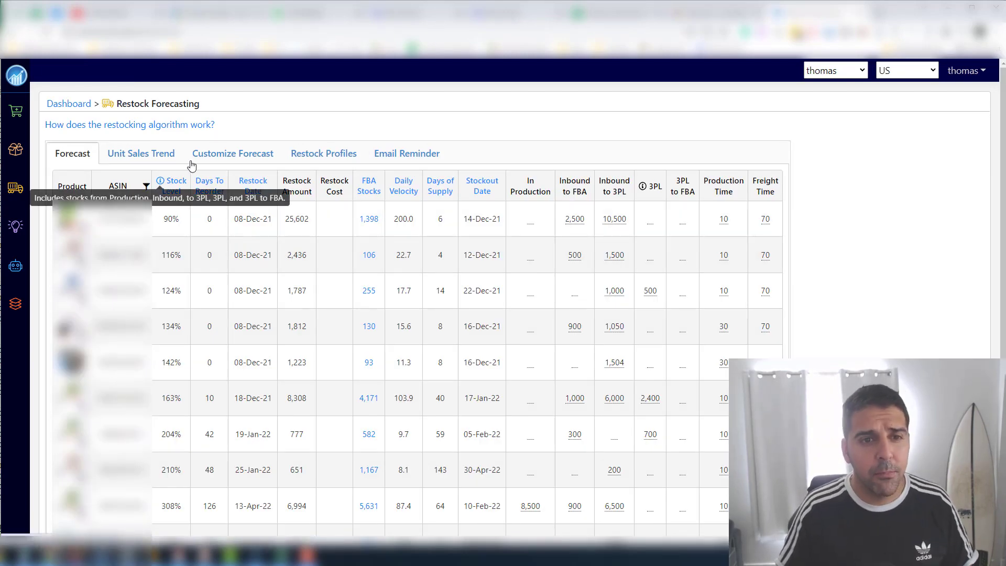
click(324, 154)
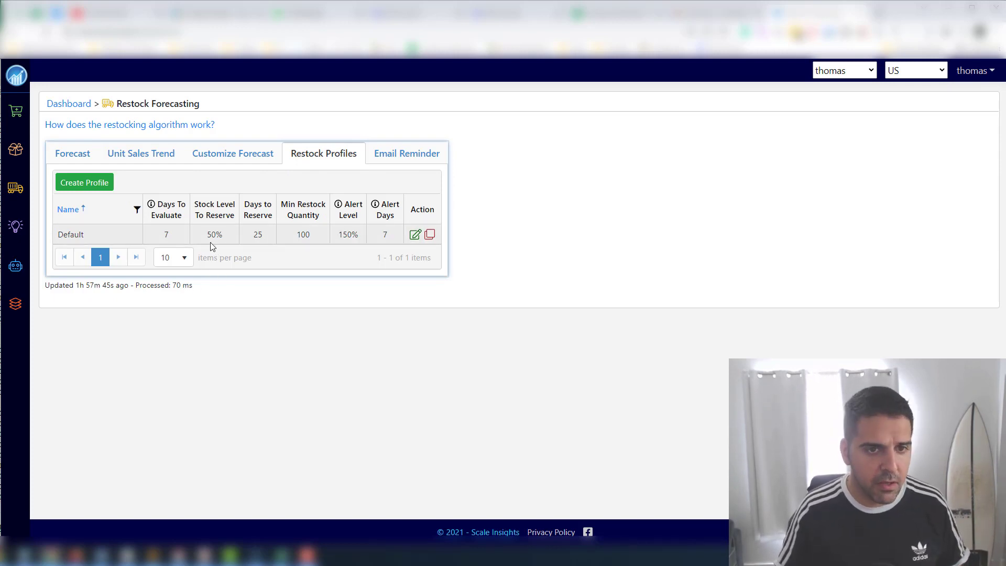
Step: Open the restocking algorithm explanation in a new tab, read through its worked examples and return to the restock profiles
right_click(147, 124)
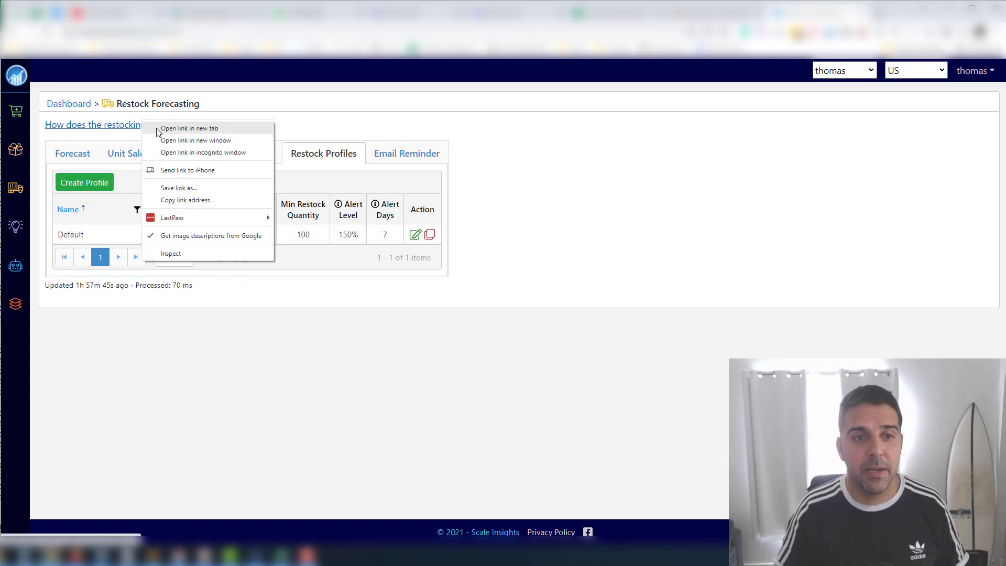
click(163, 129)
click(732, 14)
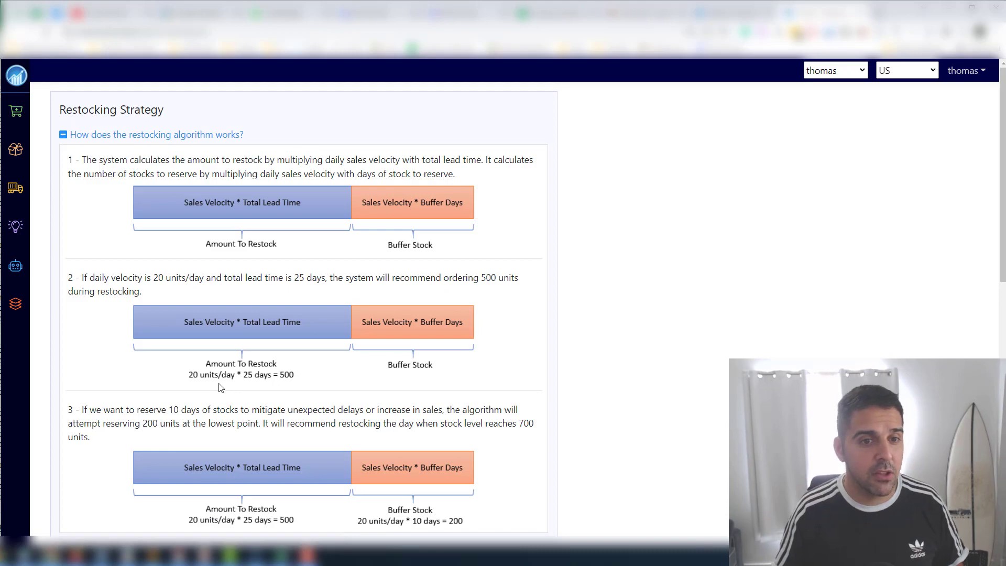
scroll(239, 194, down, 12)
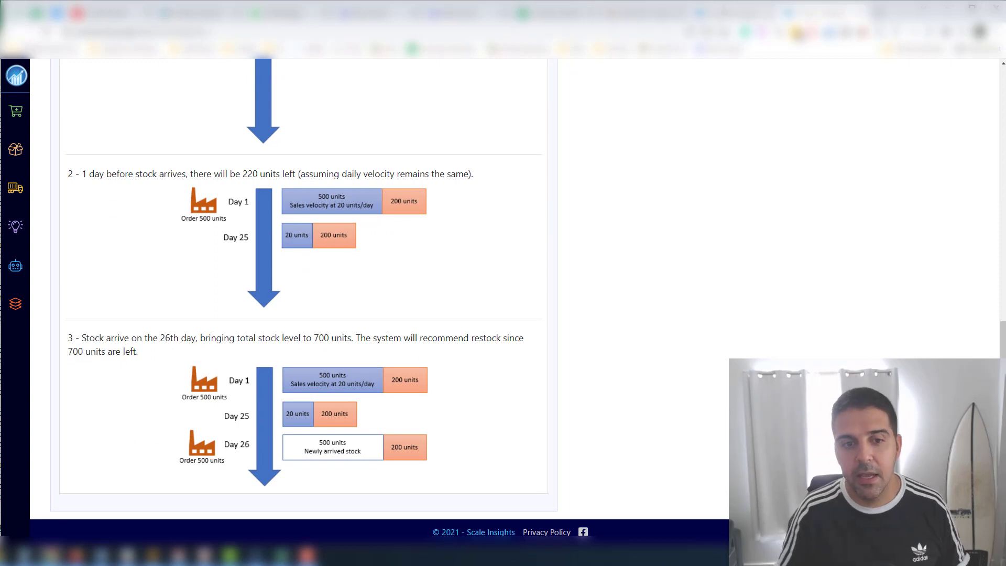
click(733, 14)
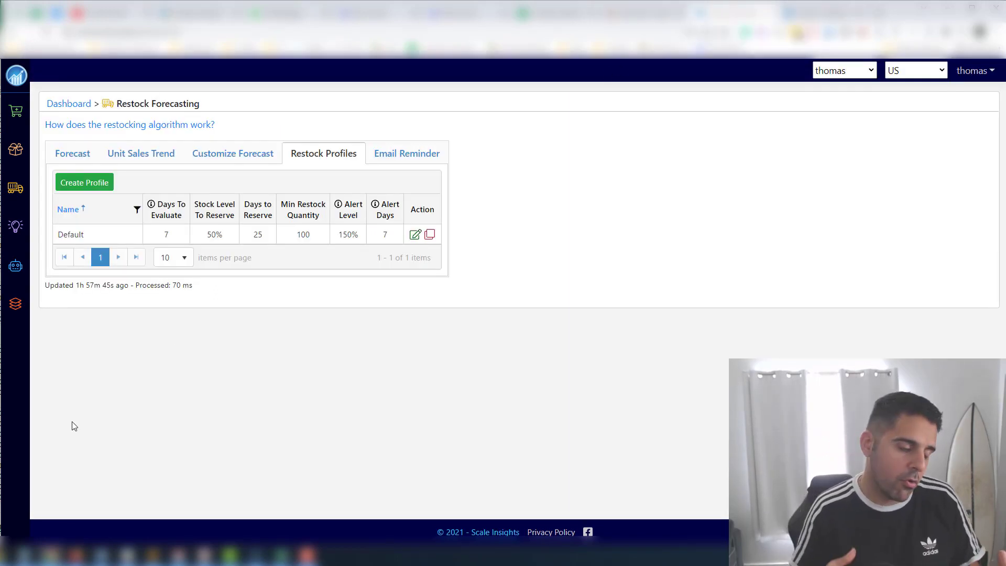
Step: Show the restock forecast and examine the first product's daily velocity, In Production field and restock amount
click(90, 153)
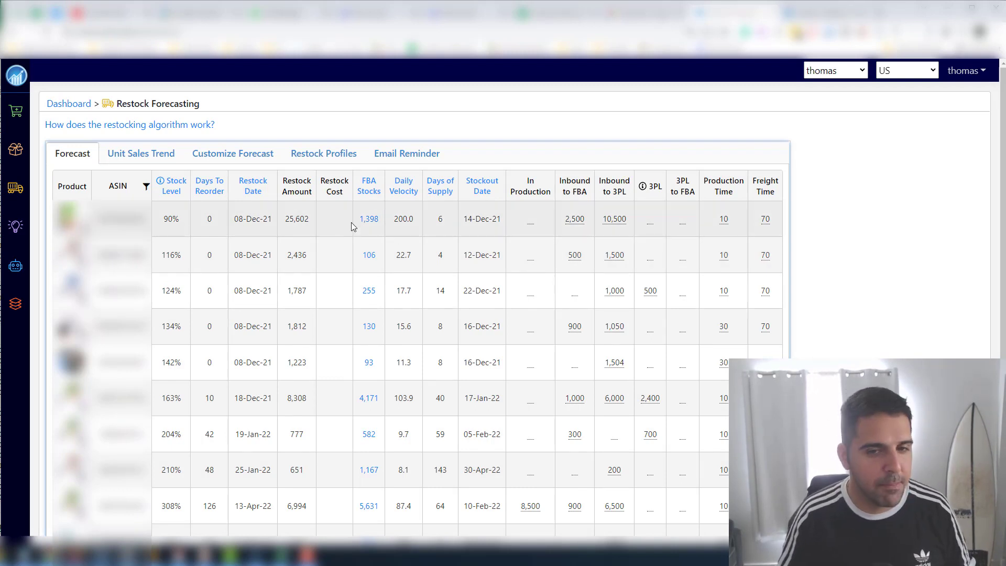
double_click(412, 218)
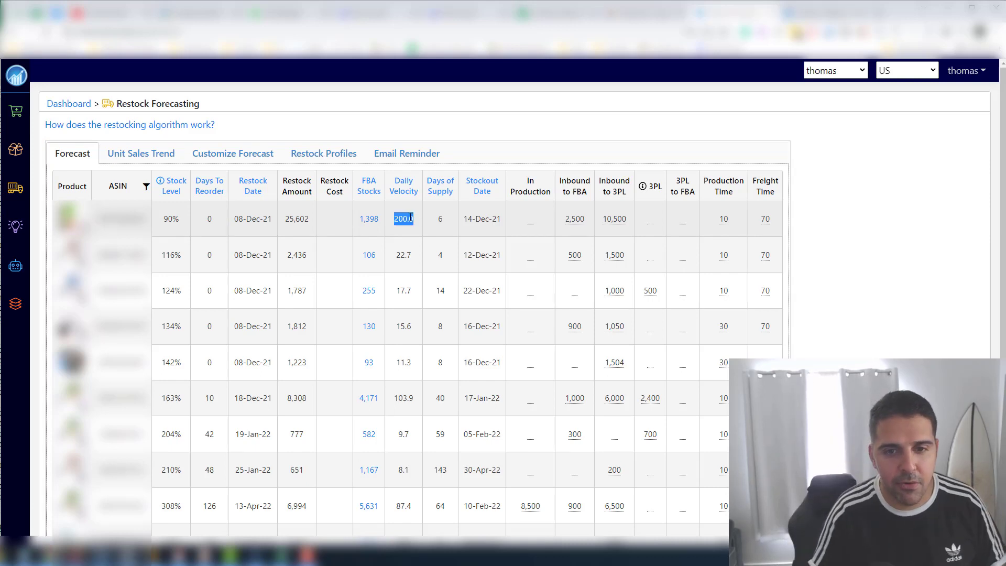
mouse_move(369, 268)
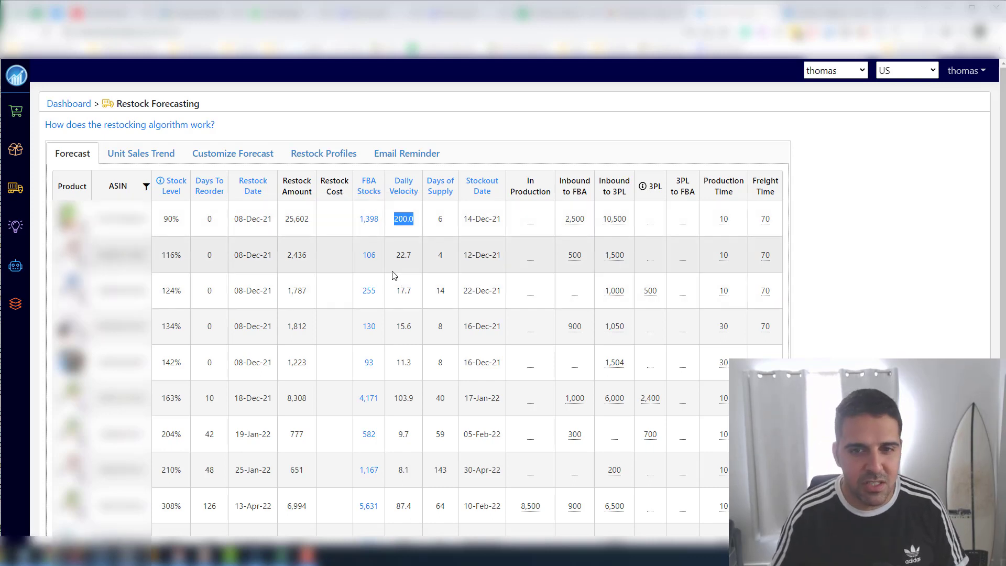
click(436, 234)
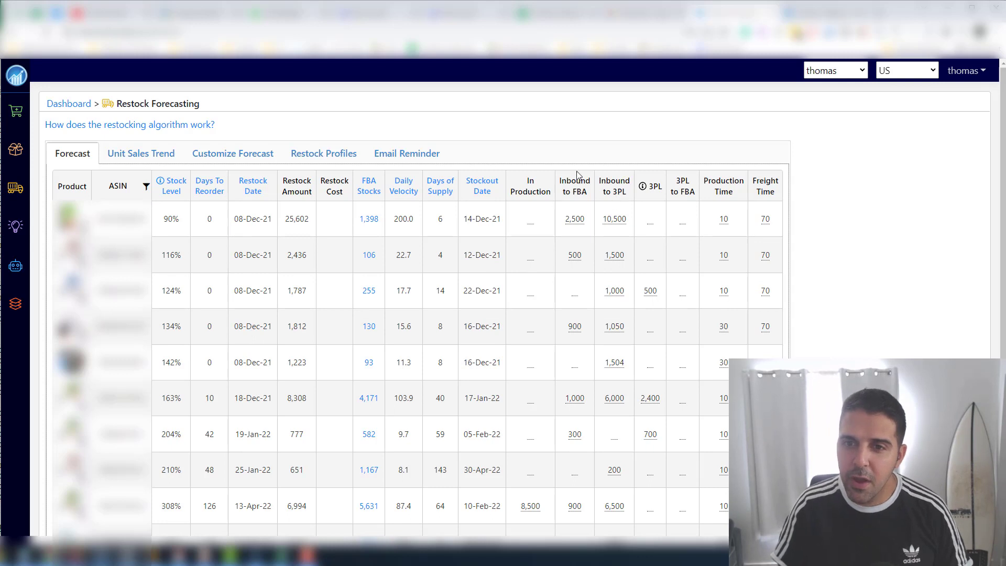
click(530, 220)
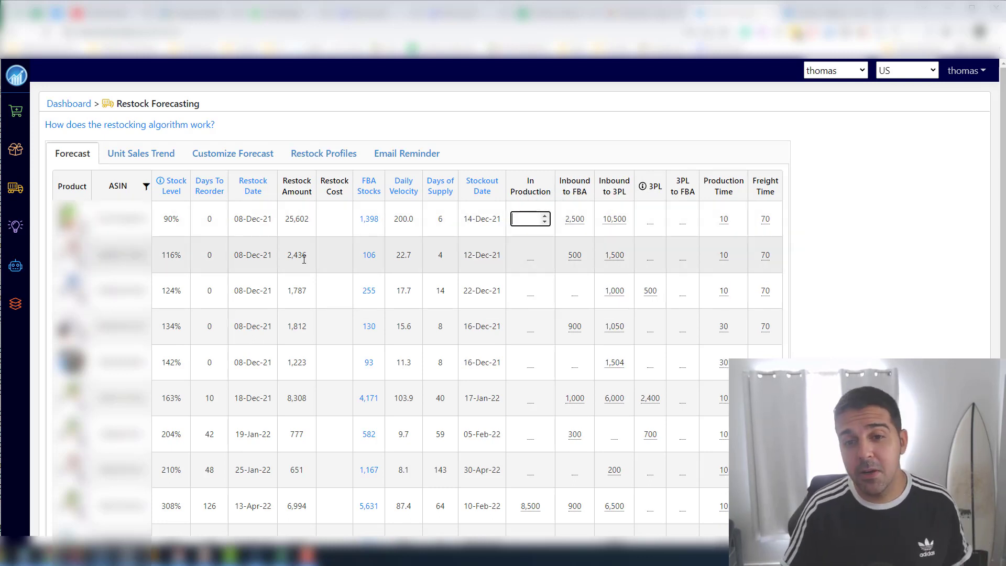
double_click(306, 220)
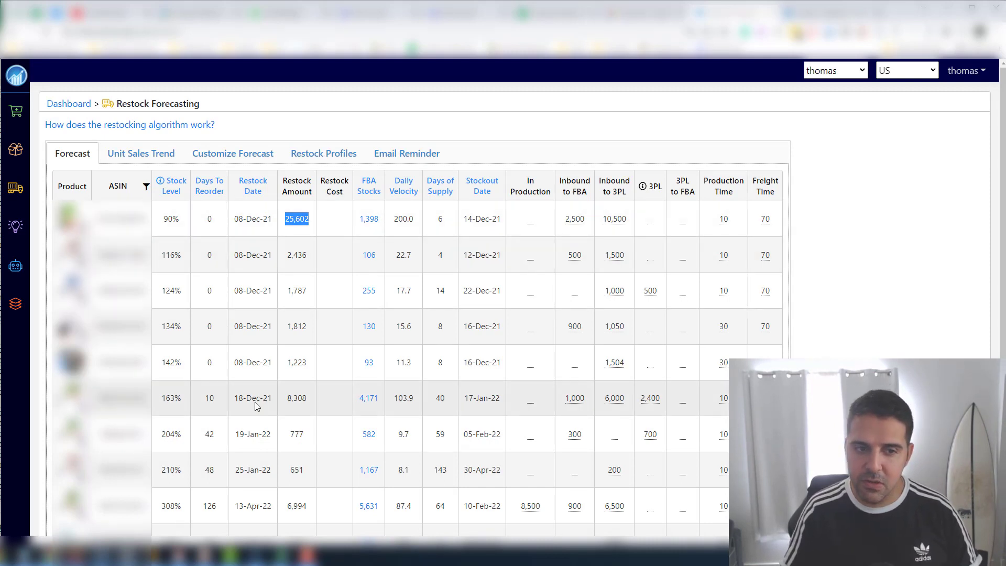
scroll(202, 314, down, 1)
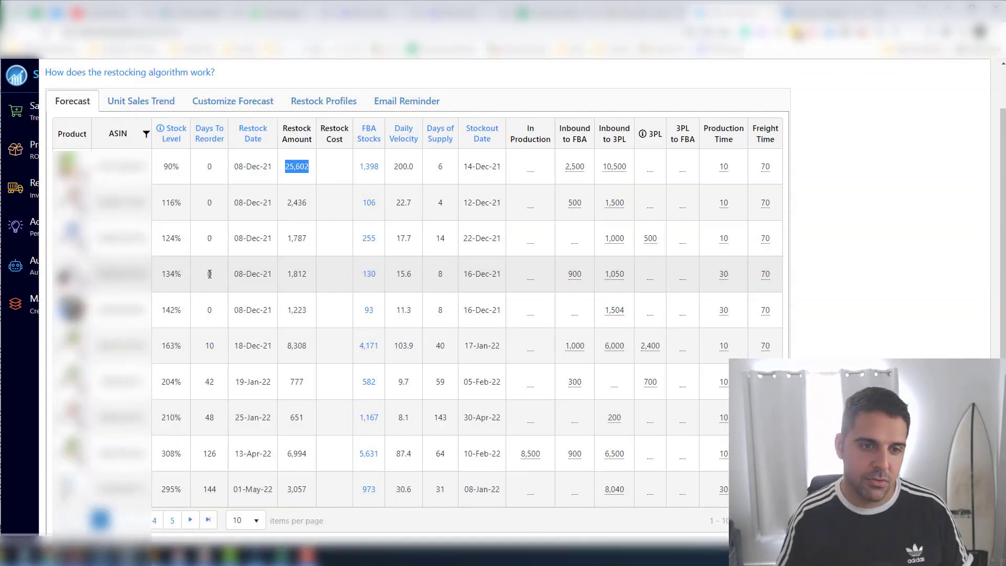
Step: Open the Ads Insights overview and examine the first entry in Search Terms with 0 Sales
mouse_move(15, 226)
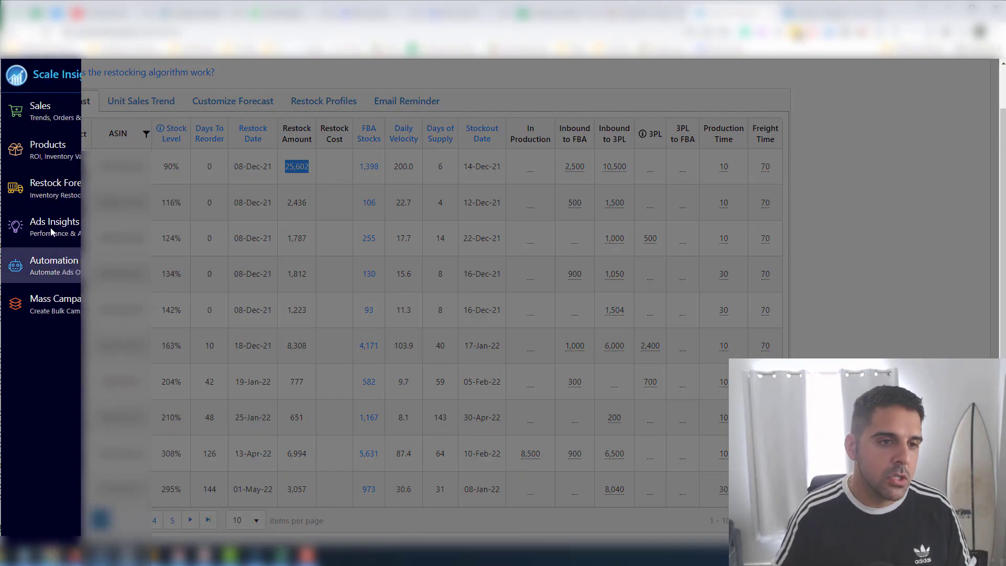
click(104, 234)
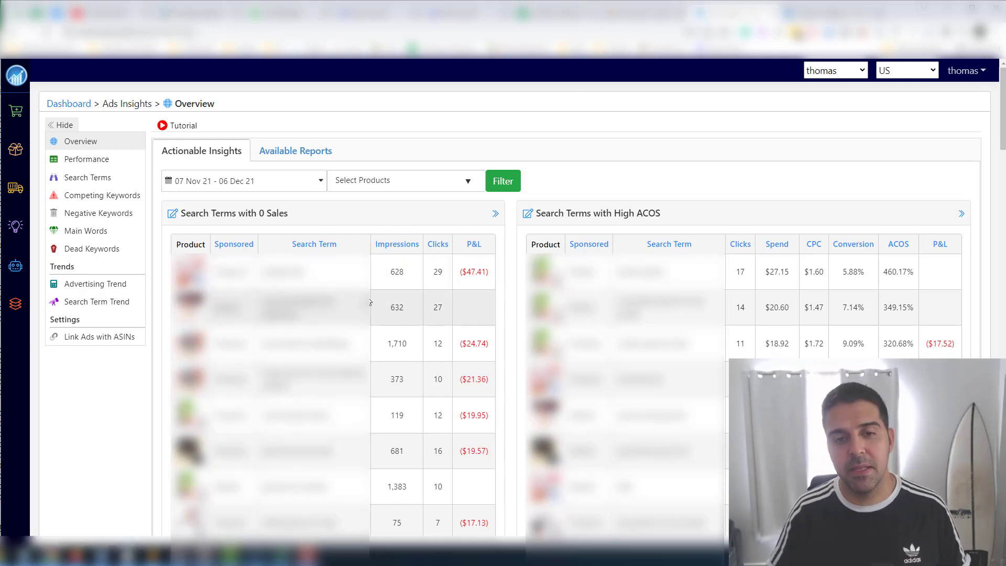
click(297, 271)
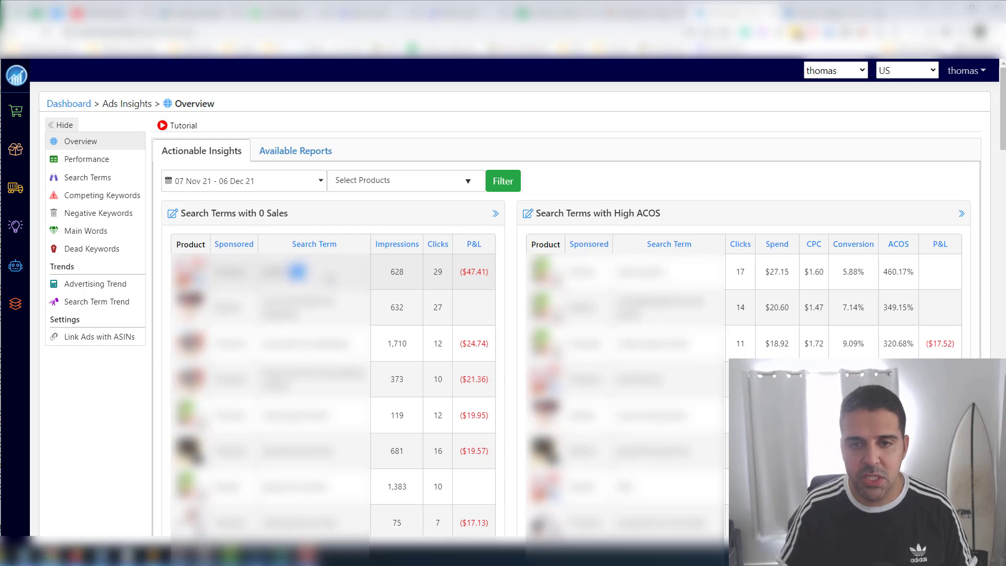
Step: Examine the first entry's ACOS in Search Terms with High ACOS and review the insight tables further down the overview
scroll(438, 228, down, 3)
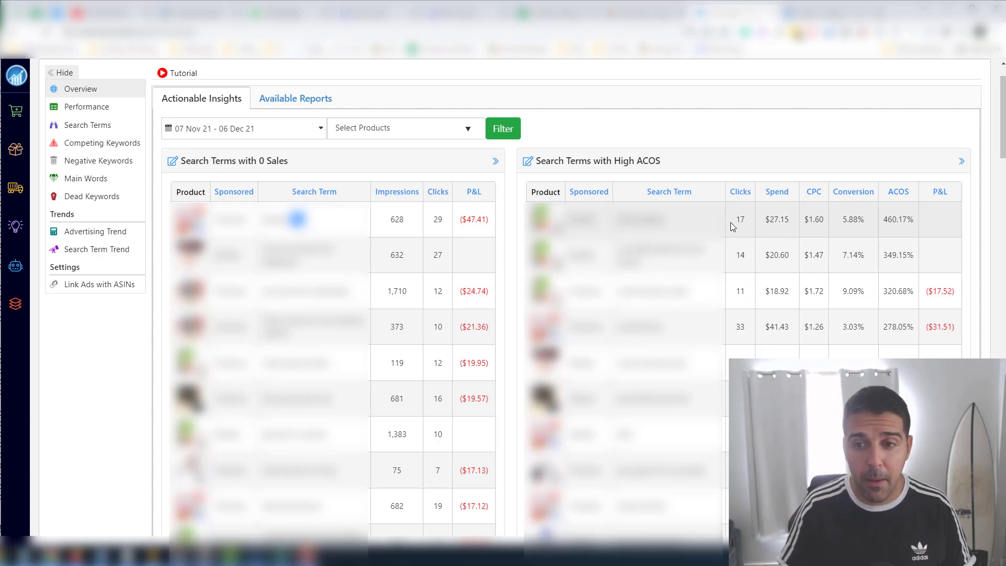
scroll(737, 226, up, 1)
scroll(739, 291, down, 1)
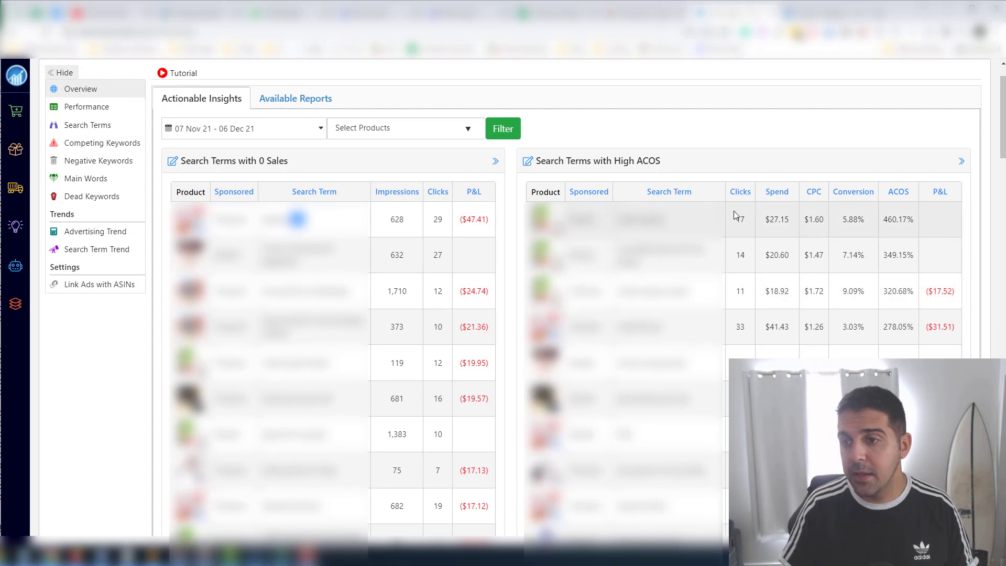
scroll(816, 234, up, 1)
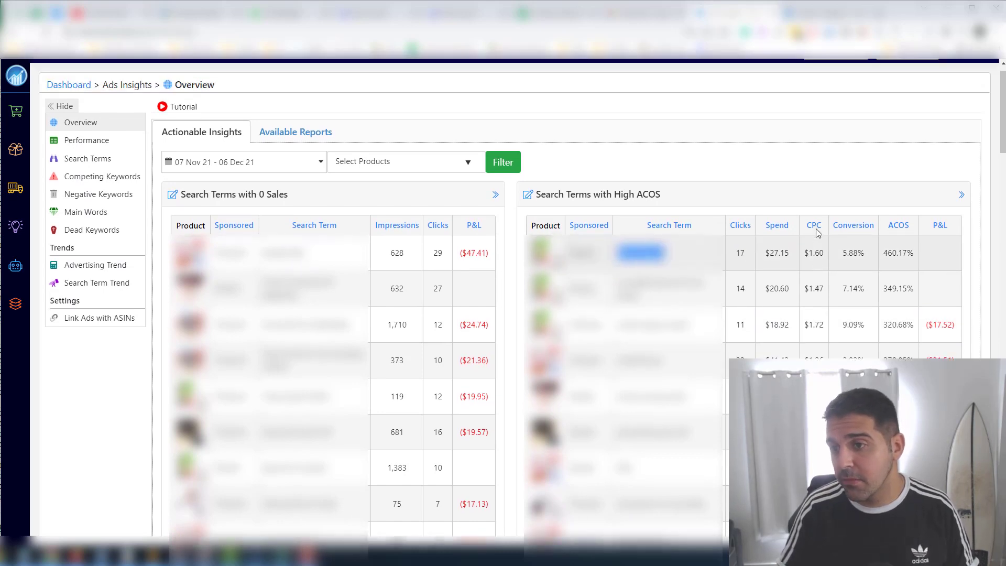
drag(914, 271, 883, 272)
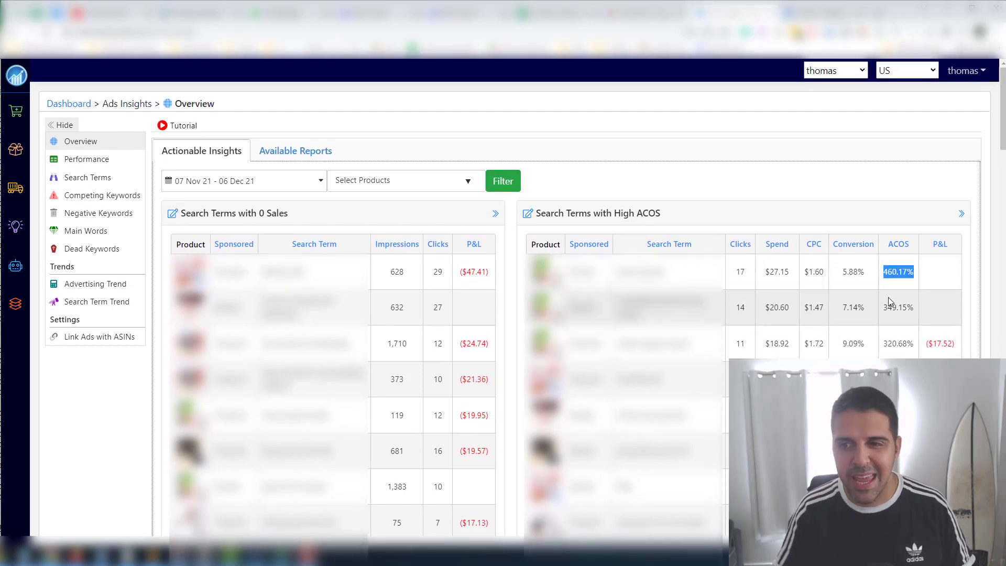
click(848, 304)
scroll(662, 268, down, 4)
scroll(660, 268, down, 4)
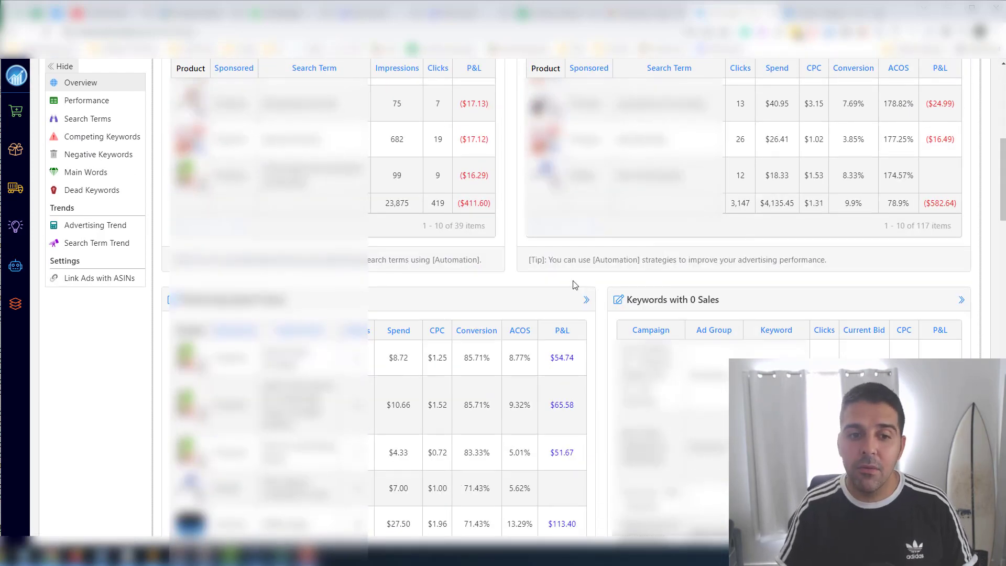
Step: Examine the Keywords with 0 Sales, Keywords with High ACOS and Missing good Word In Title tables in the Ads Insights overview
scroll(575, 283, down, 2)
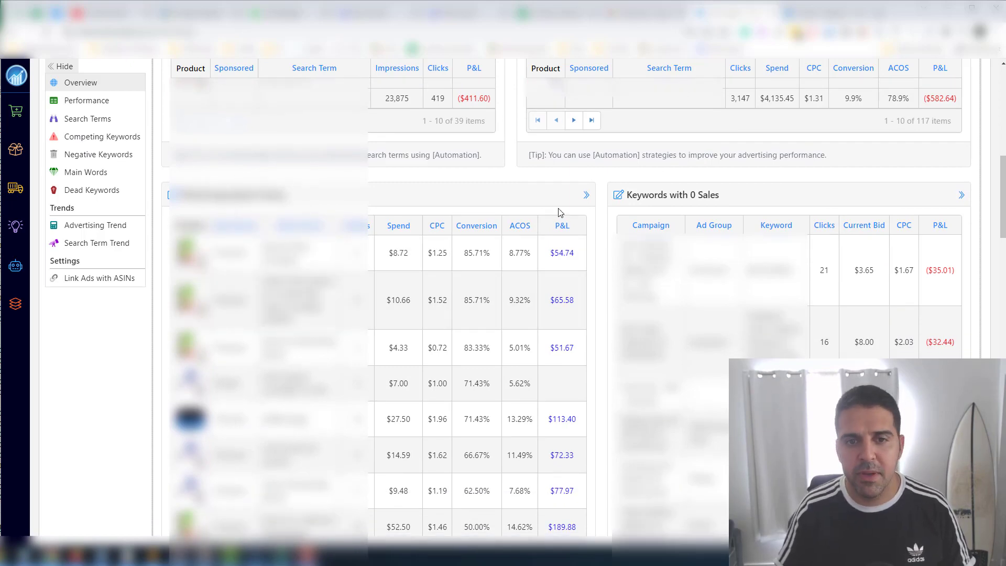
triple_click(648, 194)
scroll(535, 272, down, 7)
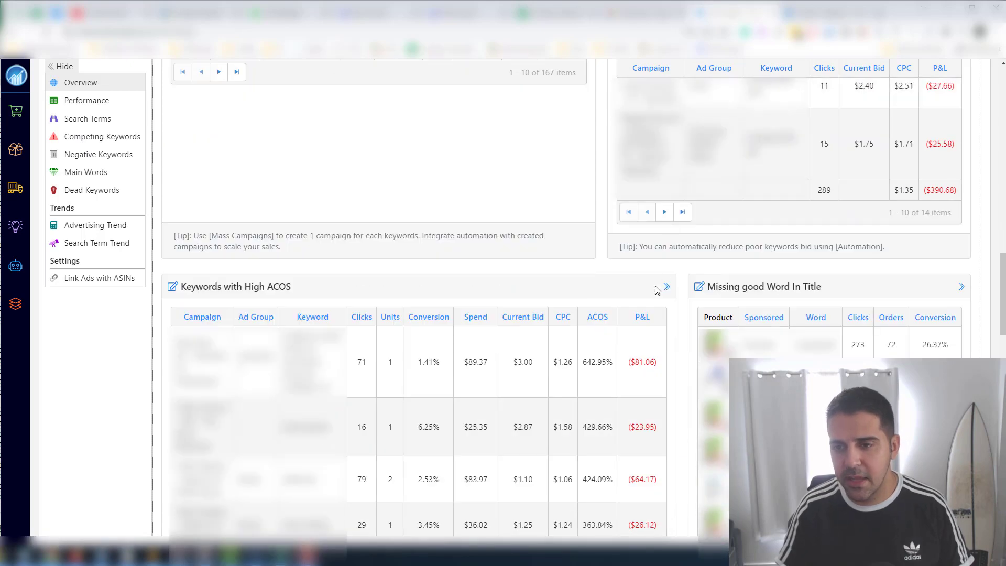
triple_click(241, 288)
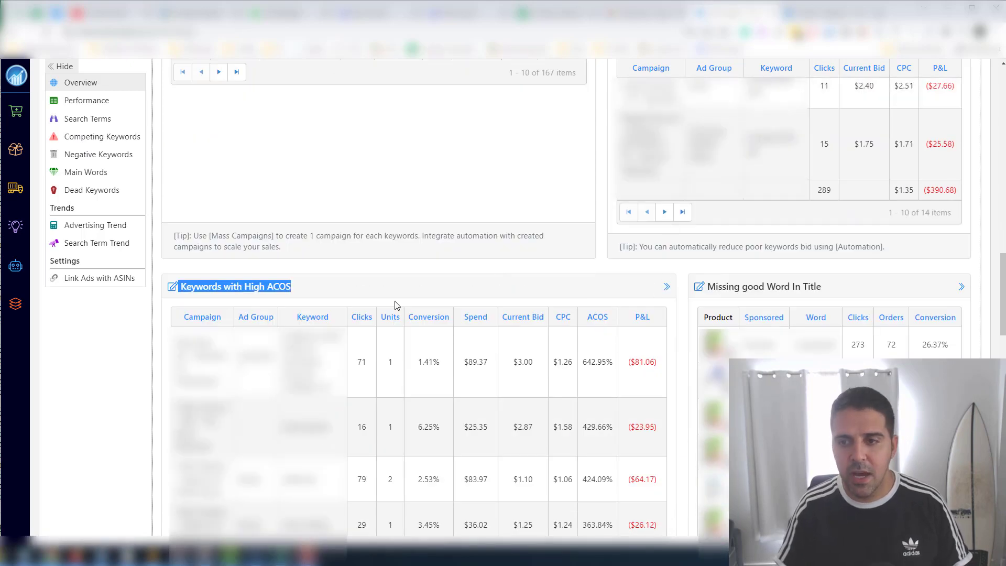
triple_click(752, 288)
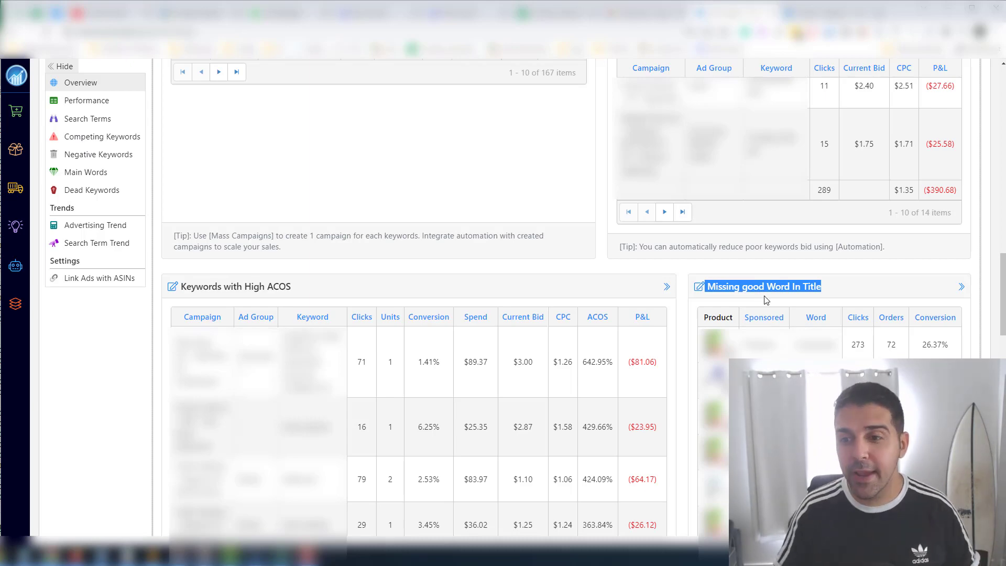
Step: Examine the first entry's impressions and clicks in Unique Word with 0 Sales and look over the neighbouring High ACOS tables
scroll(762, 299, down, 15)
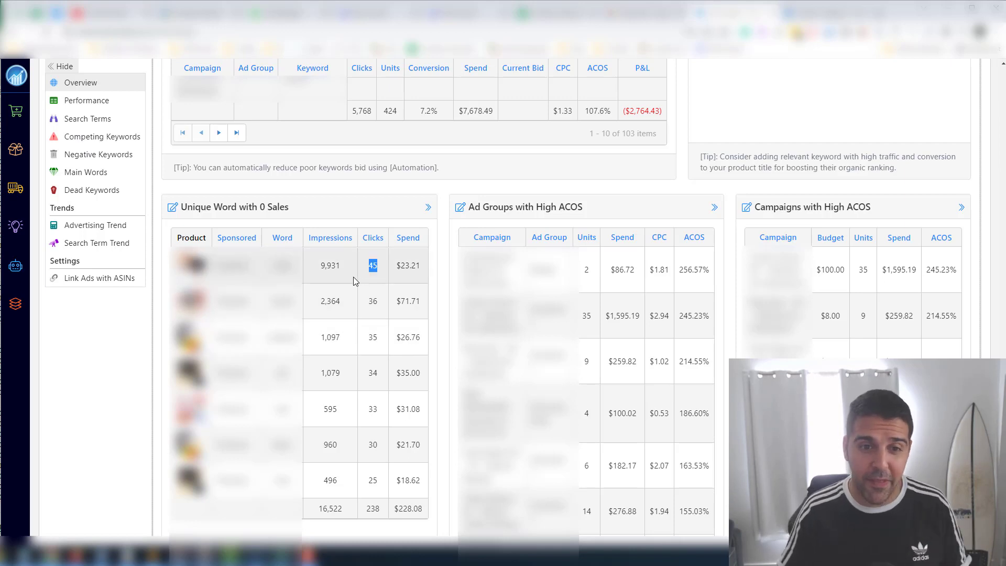
click(282, 266)
double_click(331, 267)
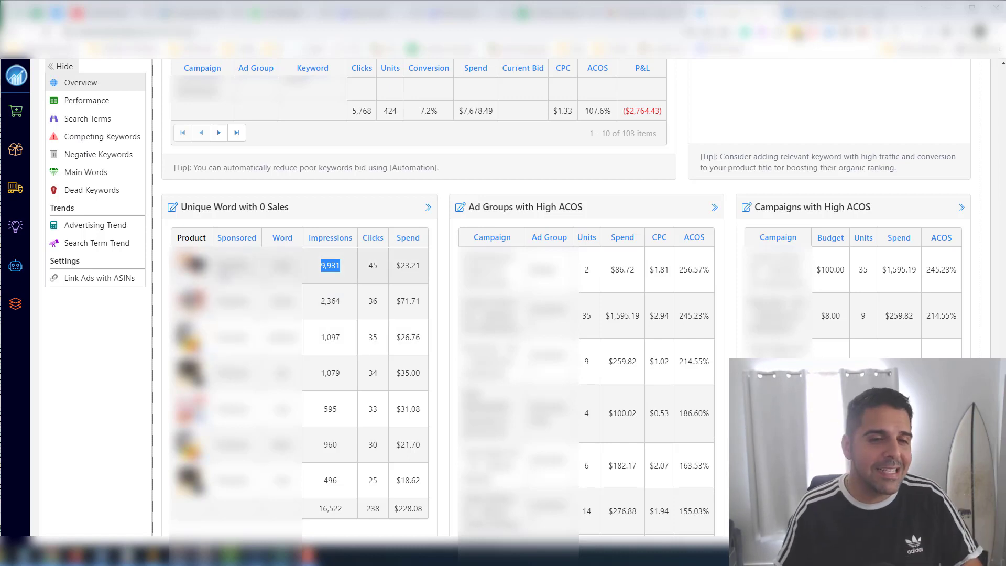
double_click(372, 266)
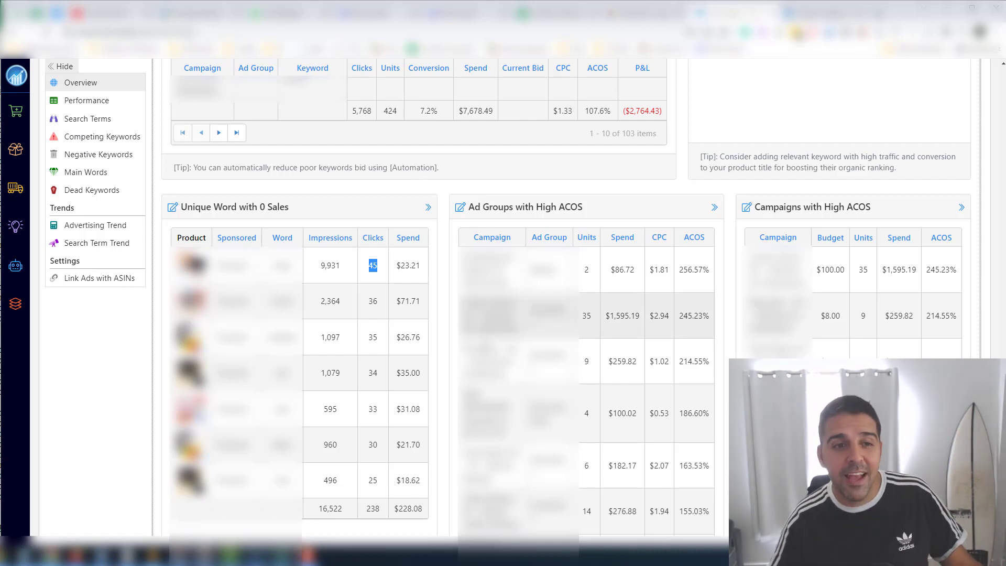
triple_click(259, 203)
click(259, 206)
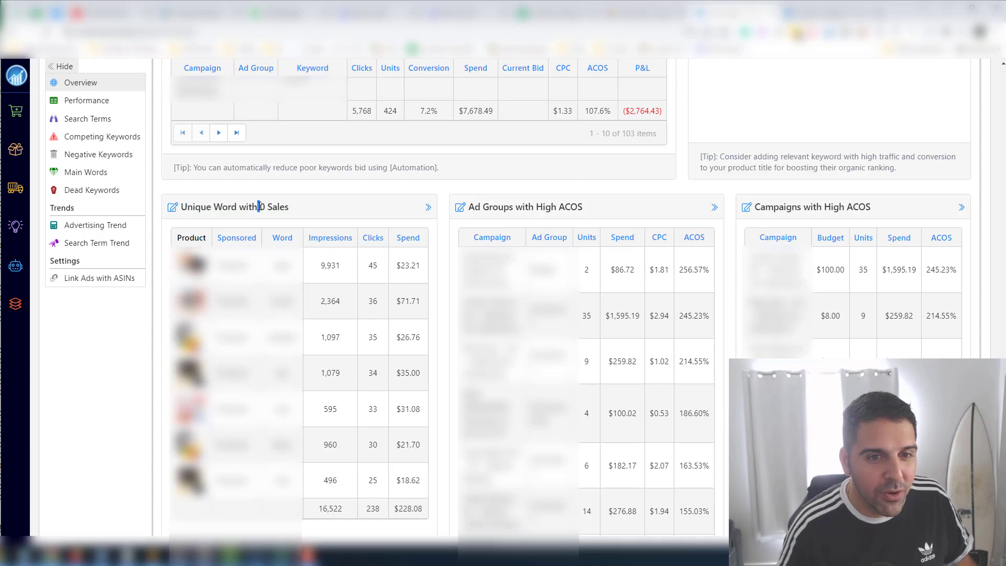
triple_click(258, 206)
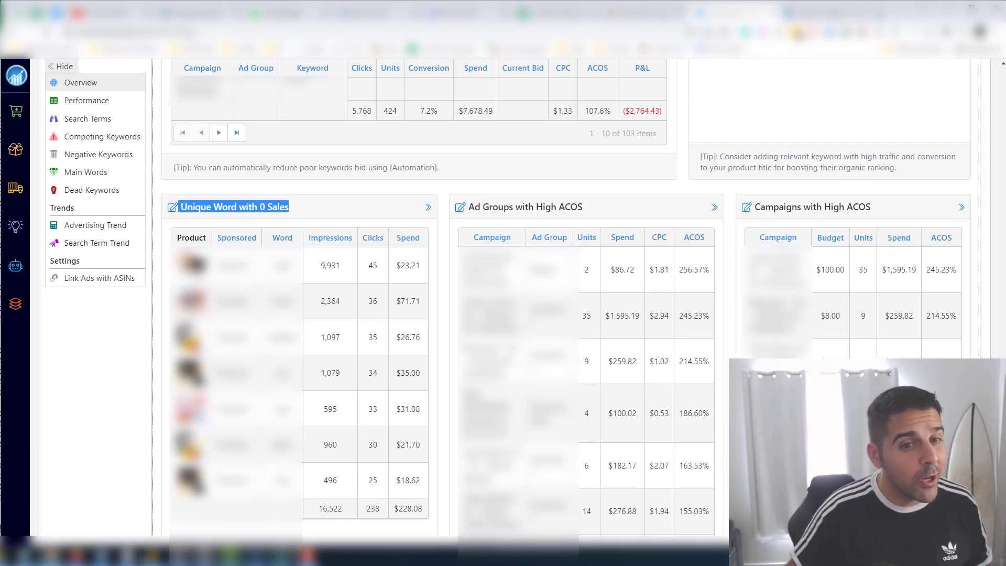
mouse_move(132, 554)
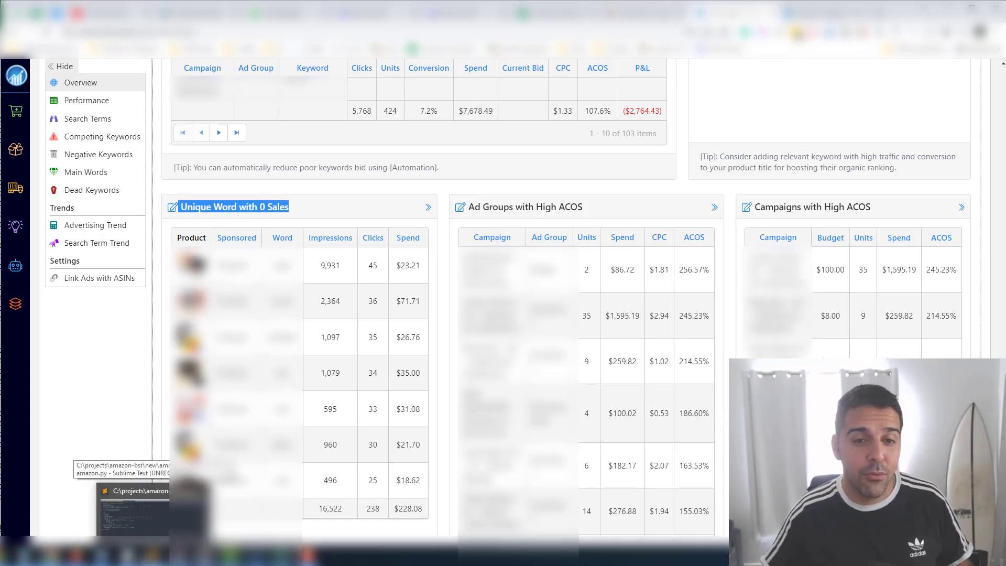
double_click(373, 264)
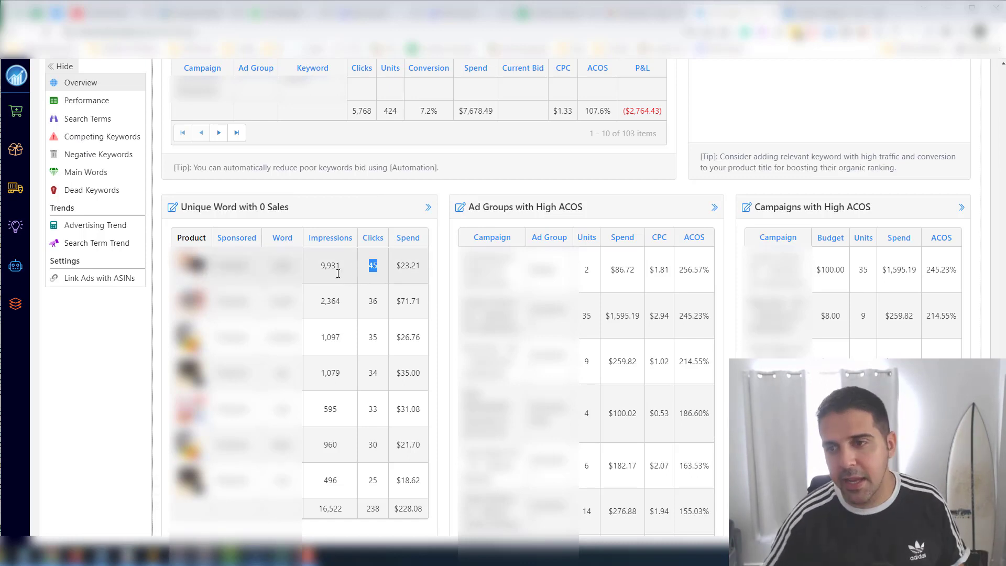
scroll(854, 229, down, 2)
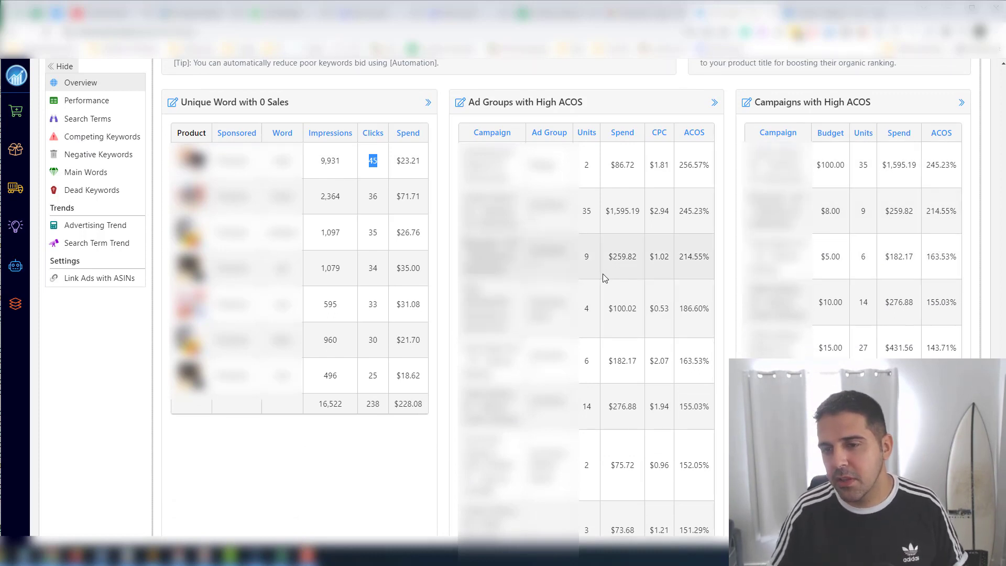
scroll(340, 220, up, 4)
Step: Open the Day Parting Trend in Sales and examine the hourly sales graphs, overall and per product
mouse_move(24, 124)
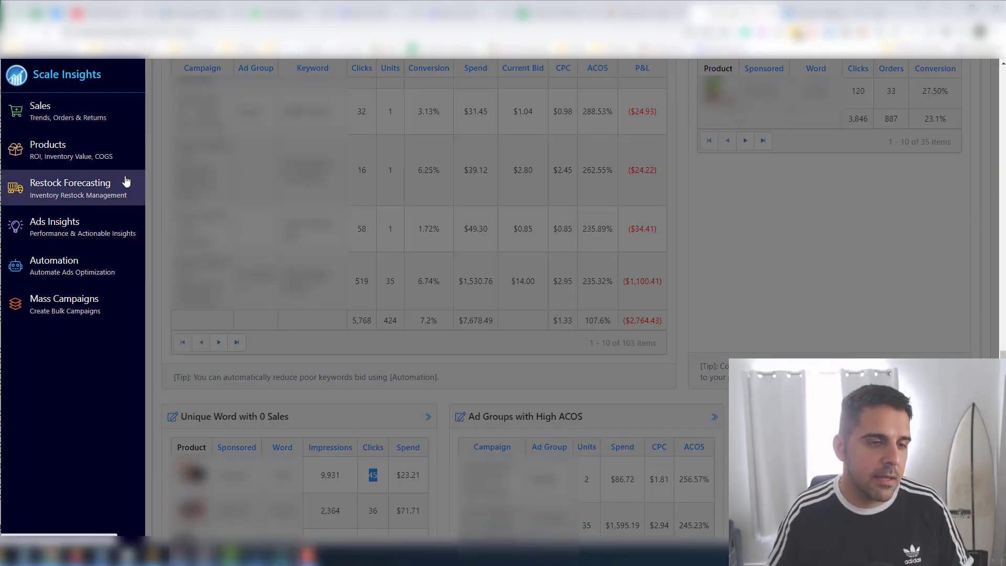
click(116, 163)
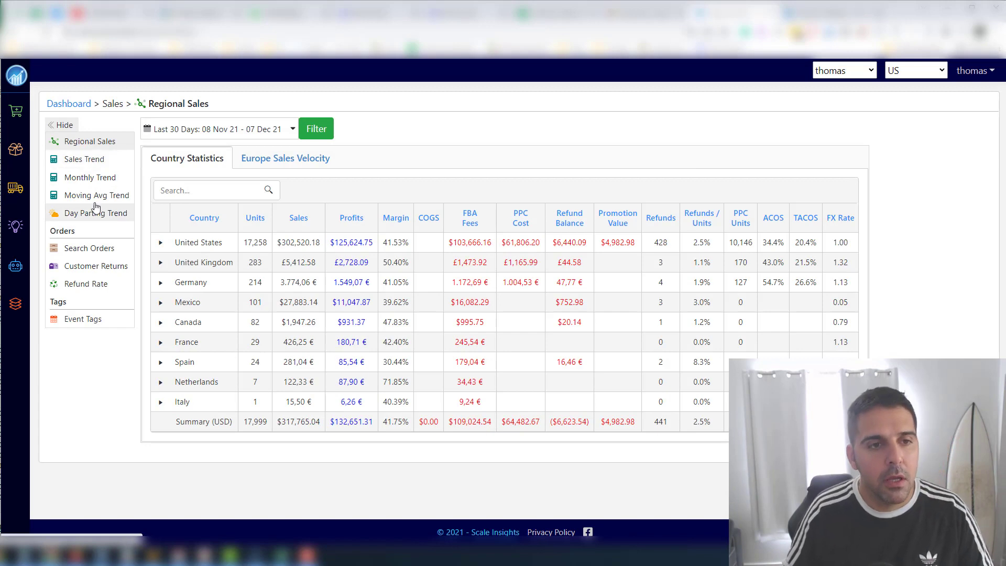
click(84, 160)
click(109, 216)
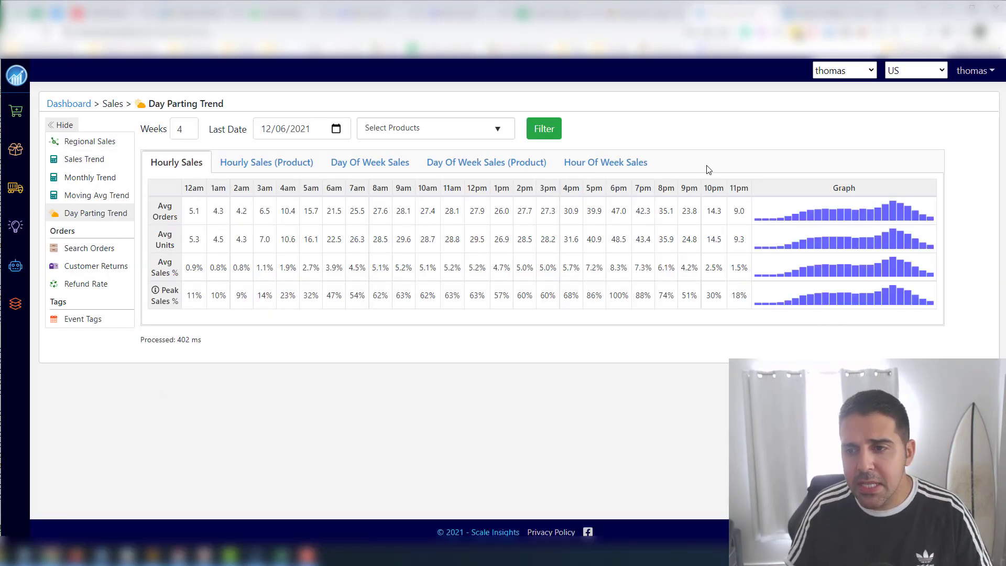
mouse_move(801, 218)
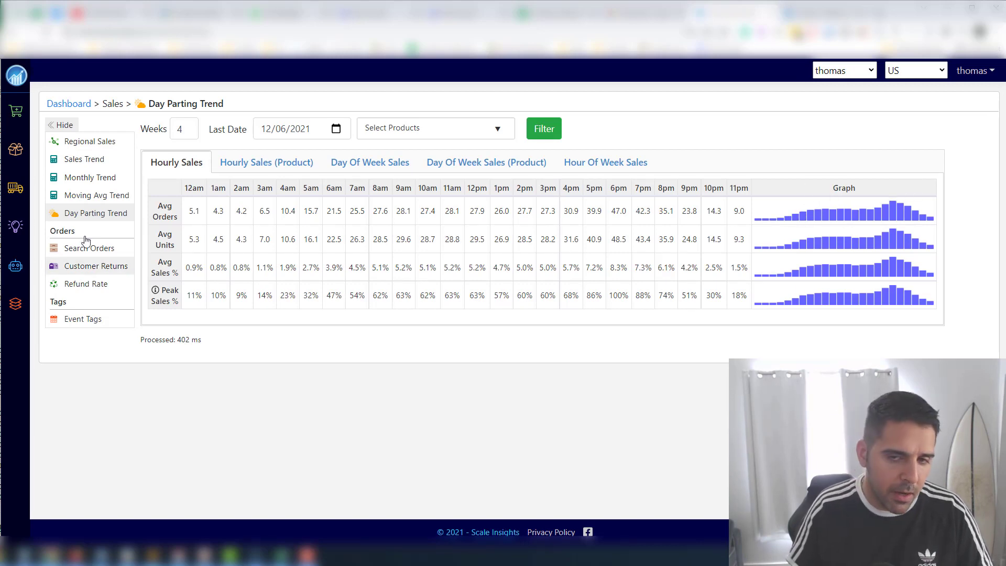
mouse_move(810, 300)
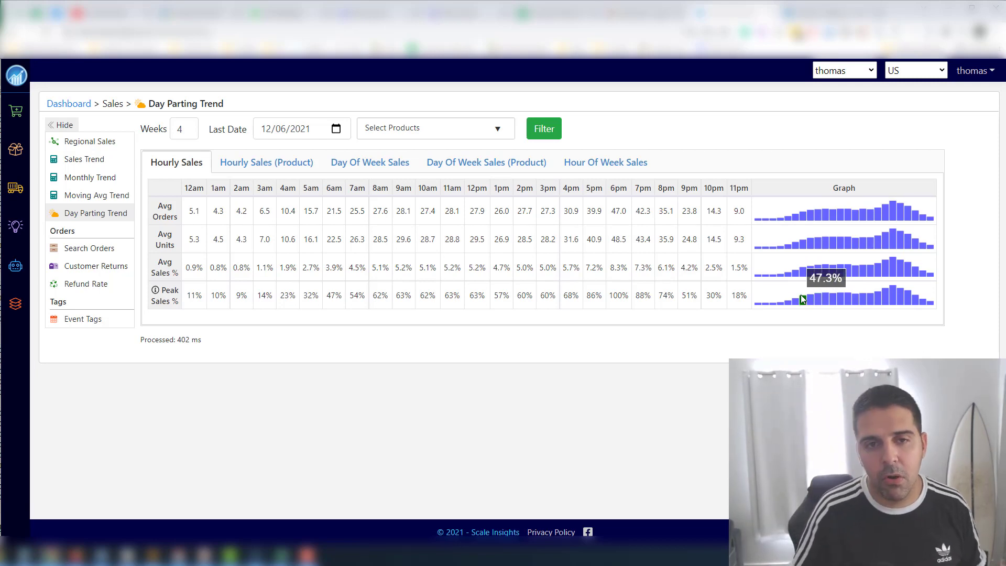
click(290, 164)
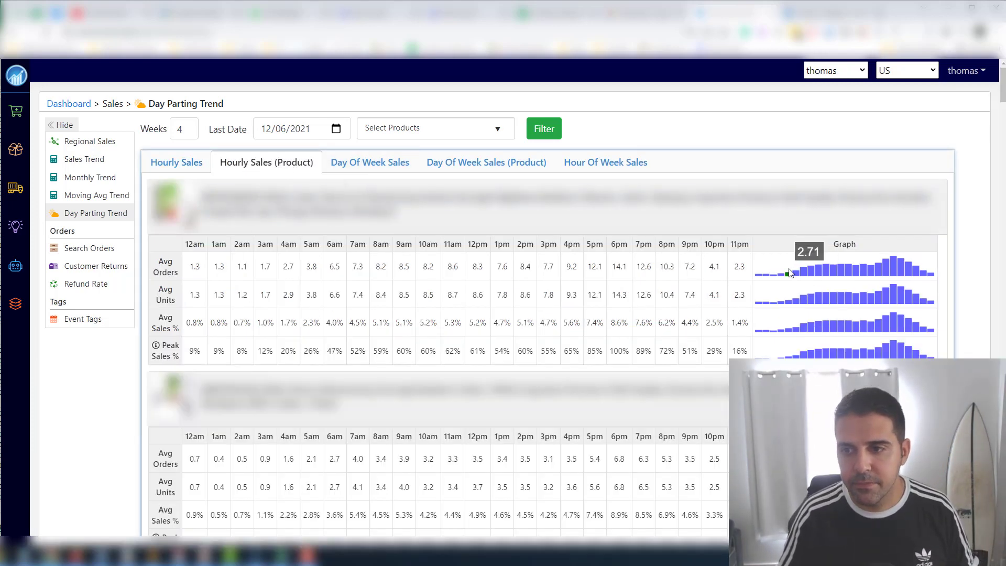
Step: Show Day Of Week Sales and compare the average orders of Tuesday and Wednesday and Monday's average sales
click(362, 169)
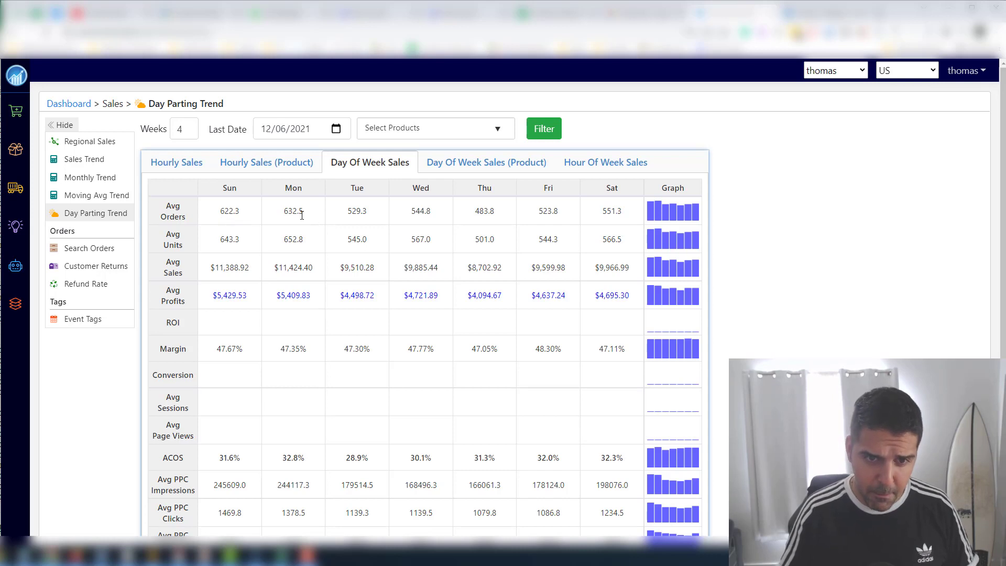
drag(356, 211, 428, 221)
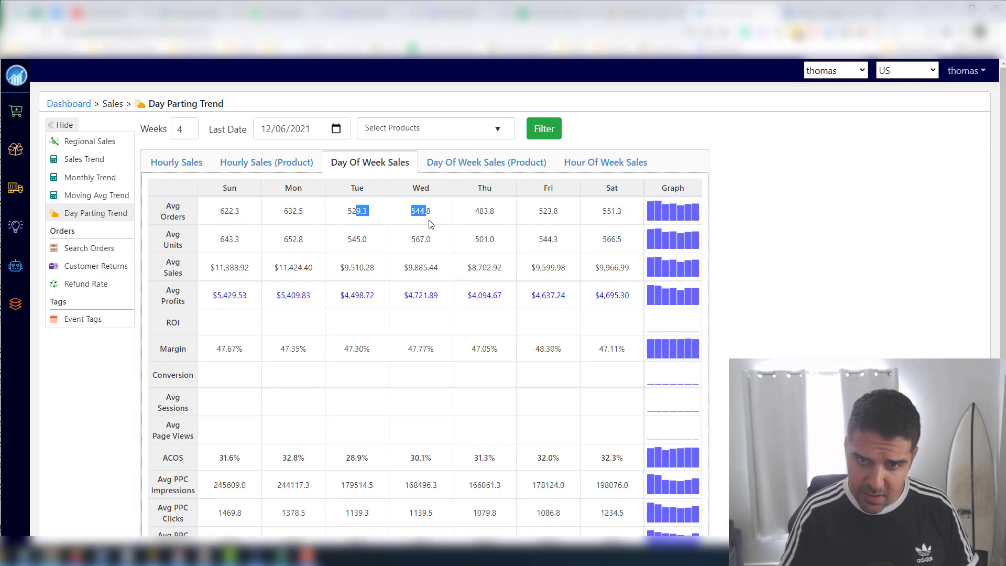
click(452, 215)
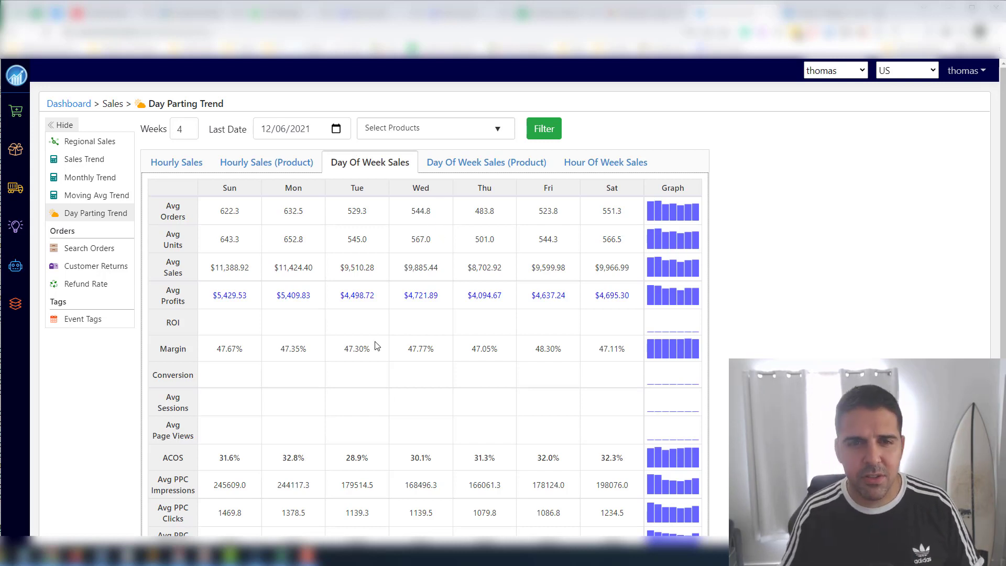
click(313, 126)
click(291, 109)
double_click(292, 268)
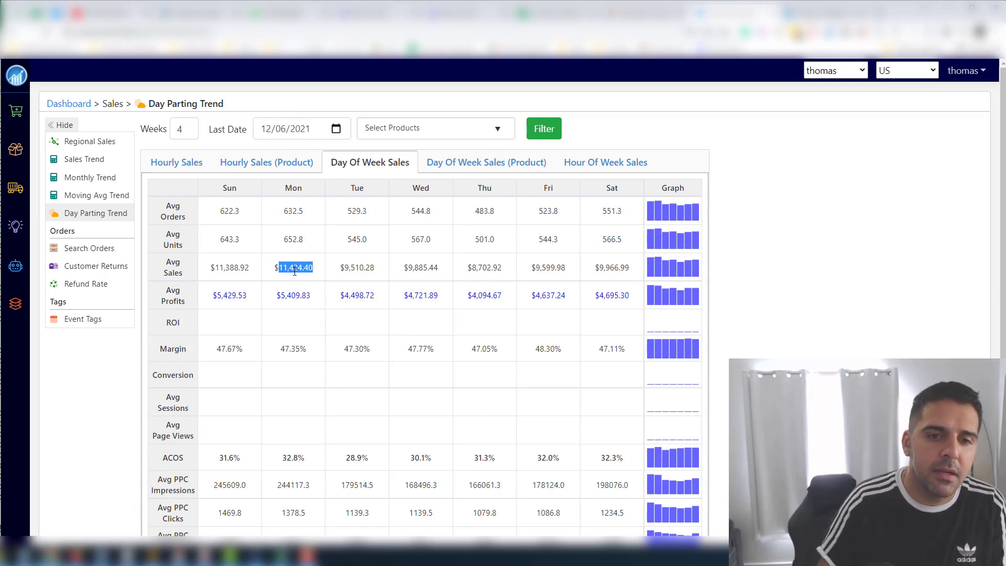
Step: Review the remaining day-of-week metrics across the whole week, from average sales and profits down to the PPC and peak sales rows
scroll(254, 225, down, 1)
drag(210, 243, 636, 240)
click(602, 292)
scroll(496, 271, down, 1)
scroll(496, 270, down, 1)
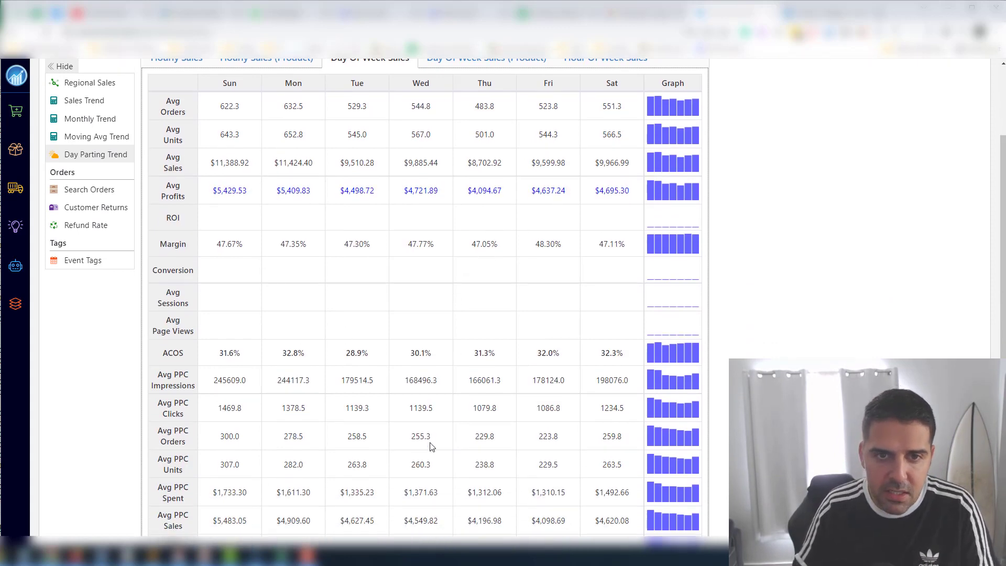
scroll(419, 451, up, 2)
scroll(418, 449, down, 3)
scroll(418, 449, down, 2)
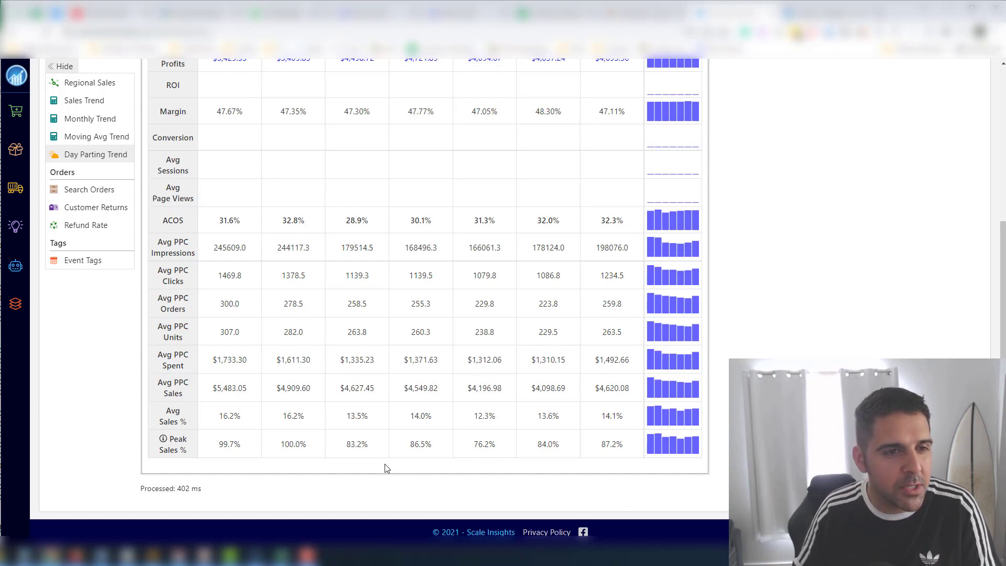
scroll(168, 231, up, 4)
Step: Open the Mass Campaigns overview and review the four campaign types it offers
mouse_move(45, 202)
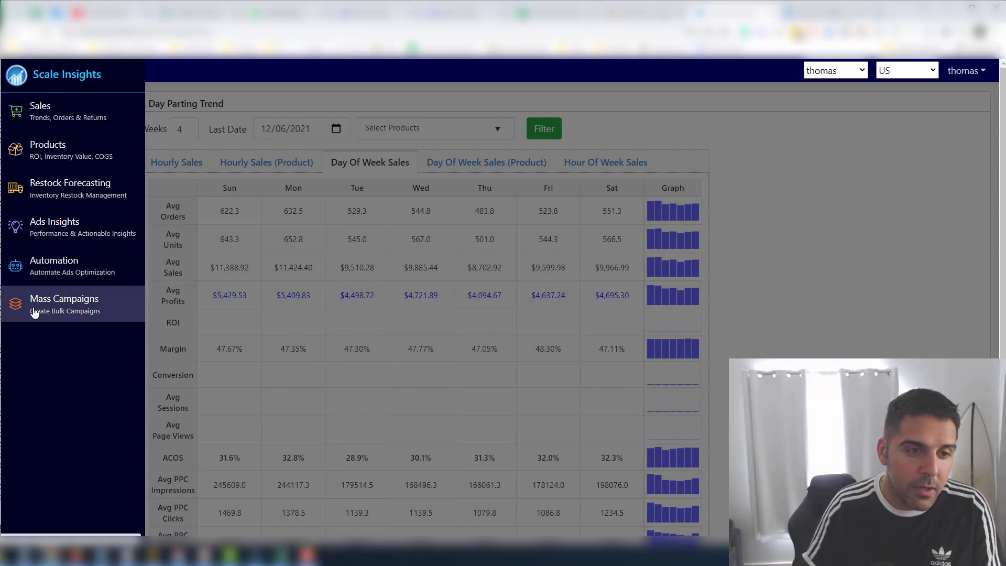
click(64, 303)
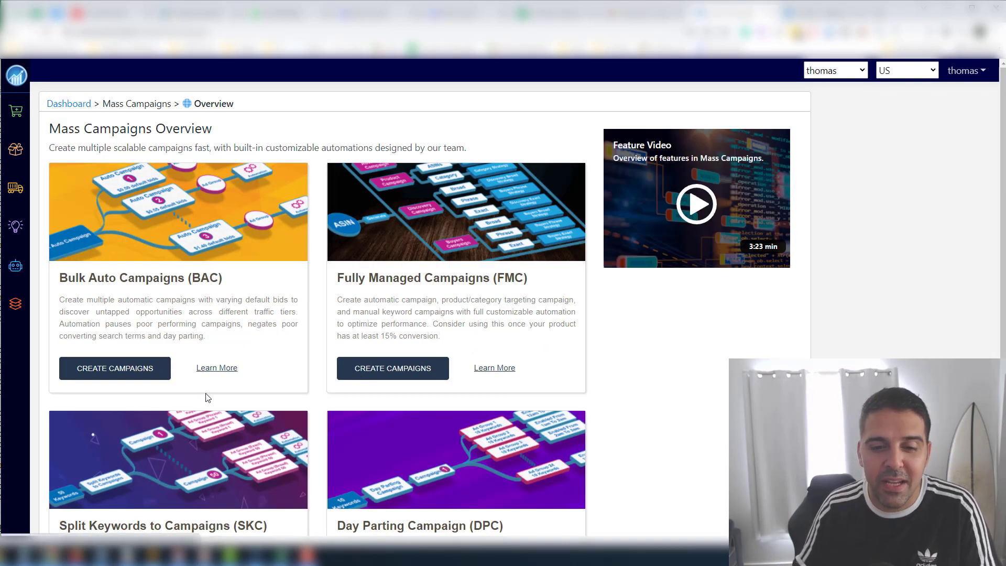
scroll(205, 399, down, 3)
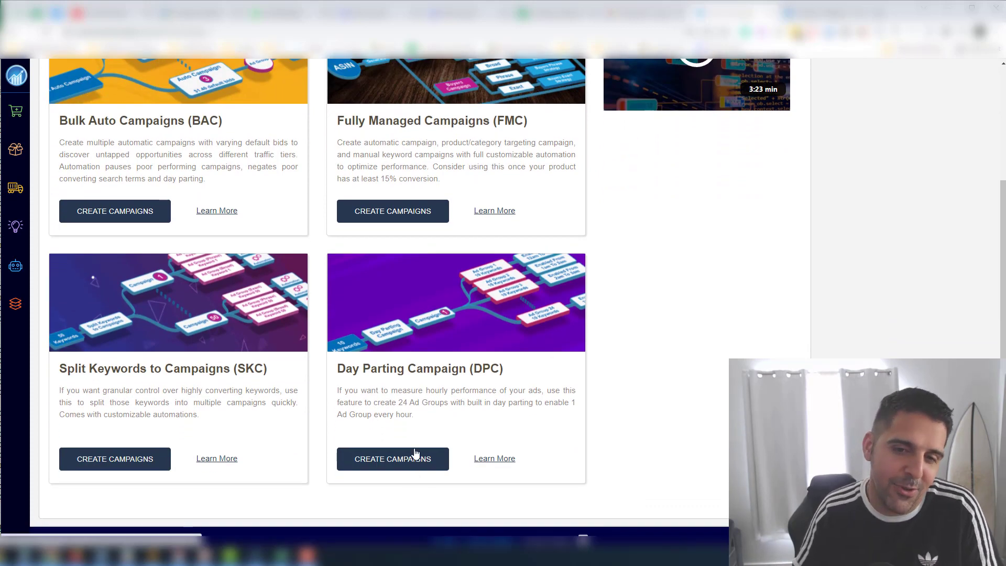
scroll(307, 458, up, 1)
scroll(307, 458, down, 2)
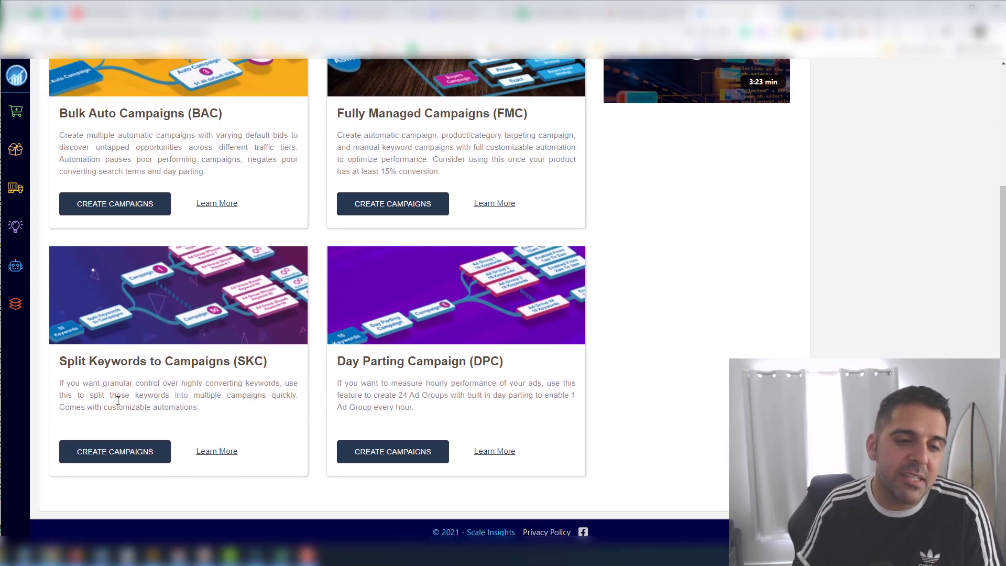
scroll(115, 396, up, 3)
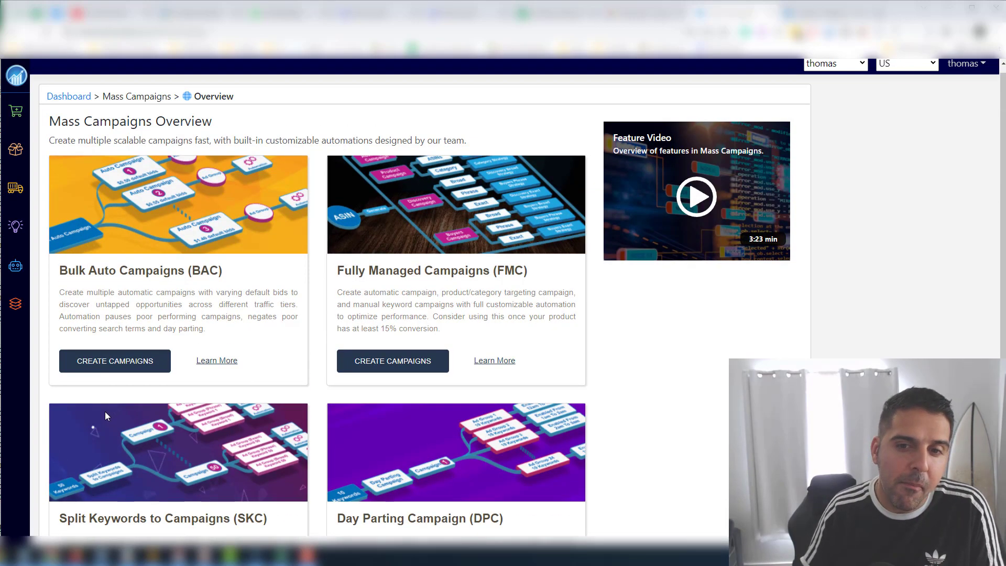
Step: Start creating campaigns with Split Keywords to Campaigns for a listed product and go to its ad group and keyword settings
scroll(105, 411, down, 3)
click(114, 451)
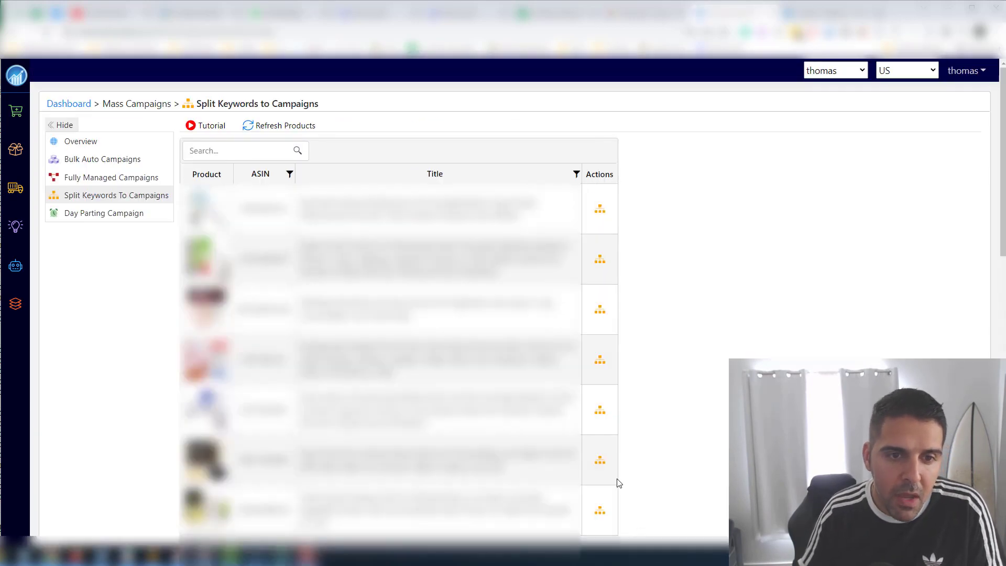
click(600, 209)
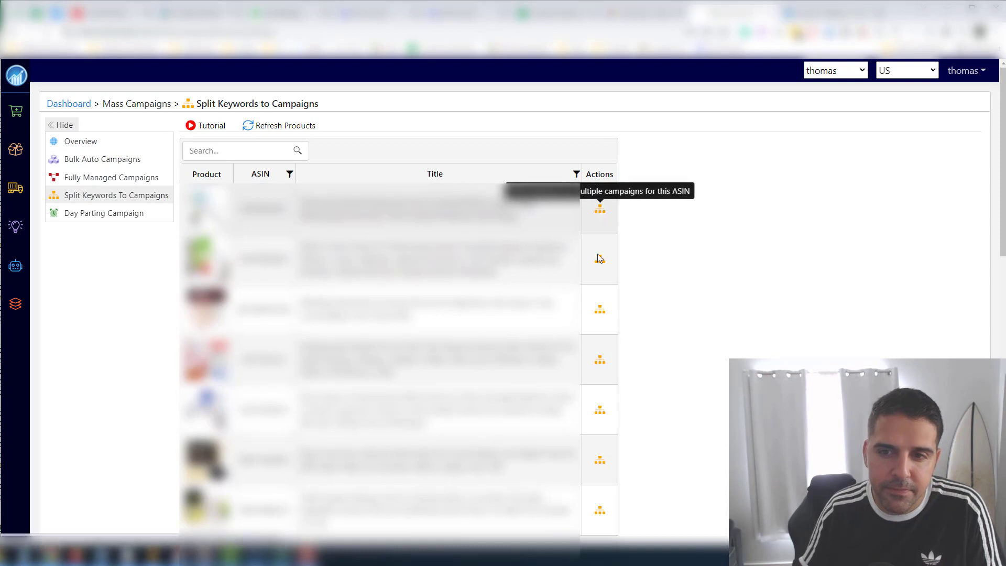
scroll(304, 371, down, 5)
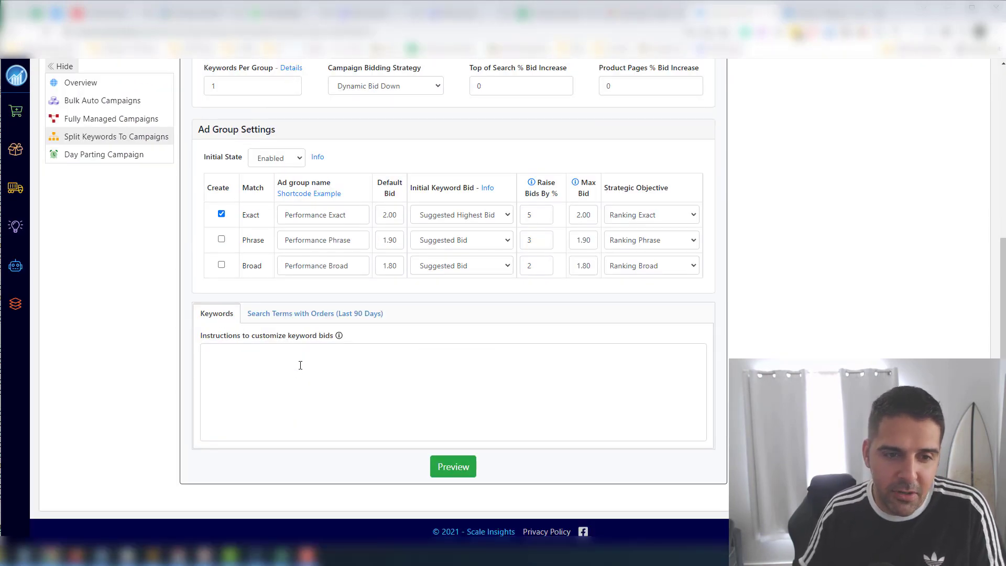
Step: Show the Search Terms with Orders (Last 90 Days) and examine the third search term's conversion rate
click(284, 318)
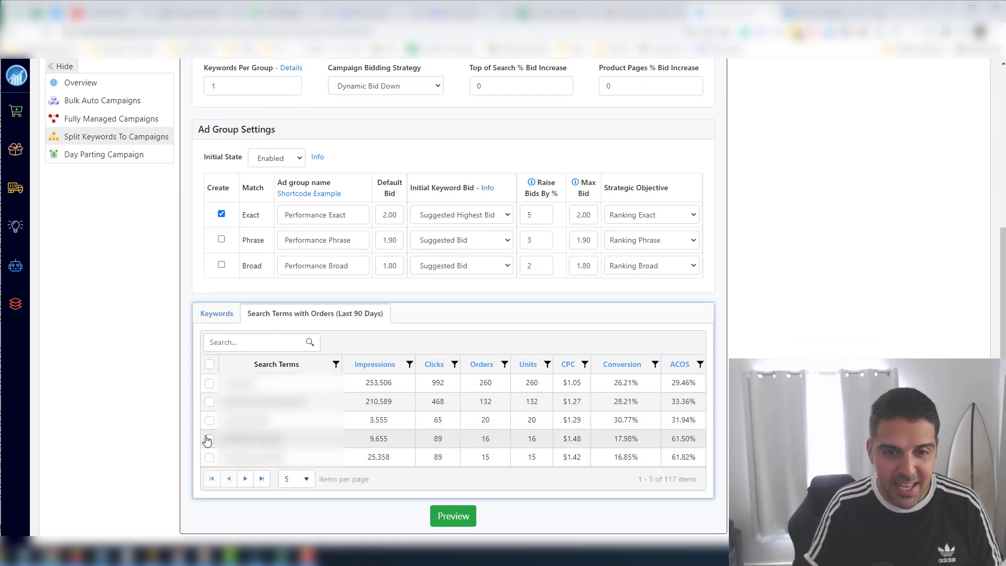
scroll(199, 434, up, 1)
scroll(198, 434, up, 1)
scroll(549, 335, down, 4)
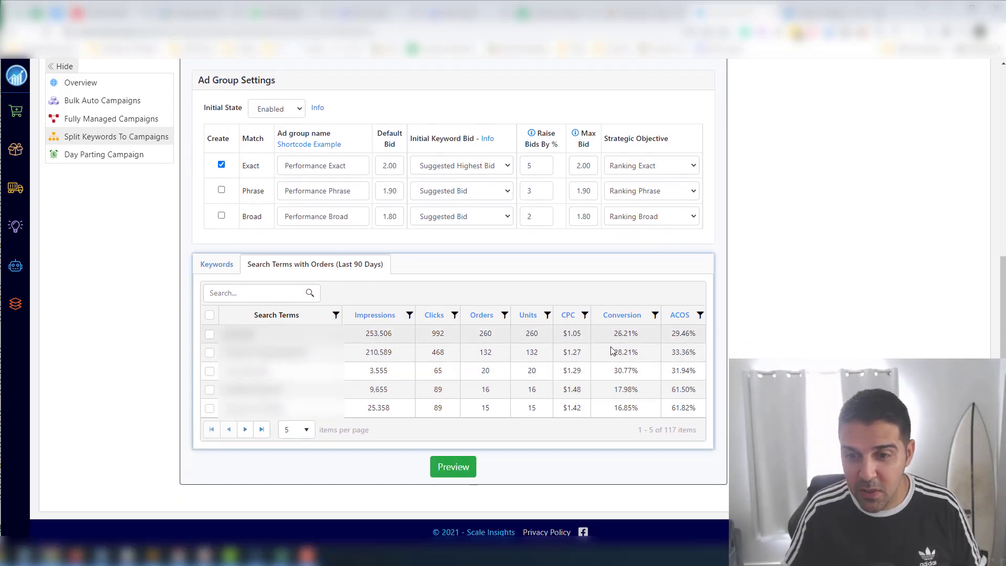
triple_click(626, 378)
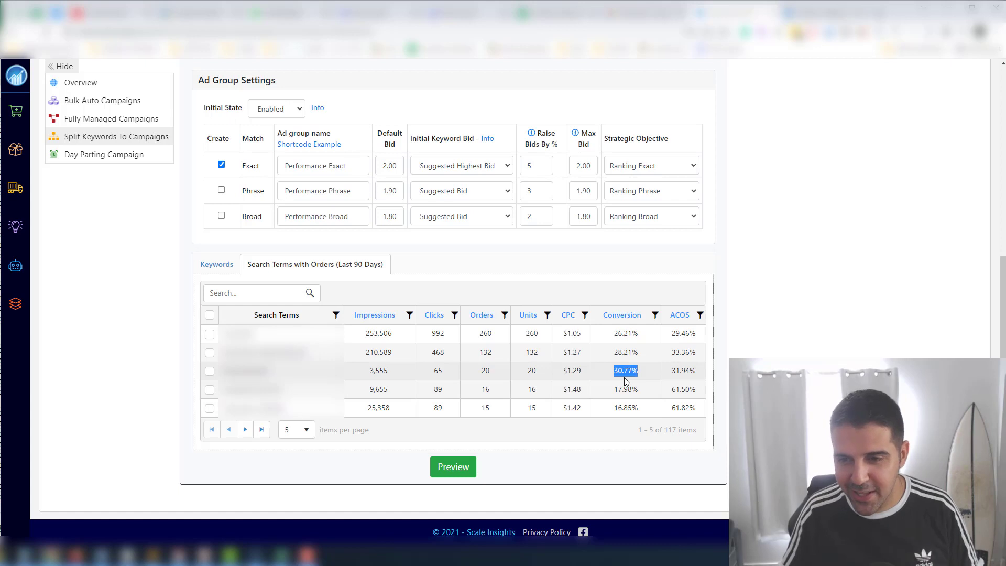
Step: Check the third search term's ACOS and select the first three search terms with orders
double_click(669, 372)
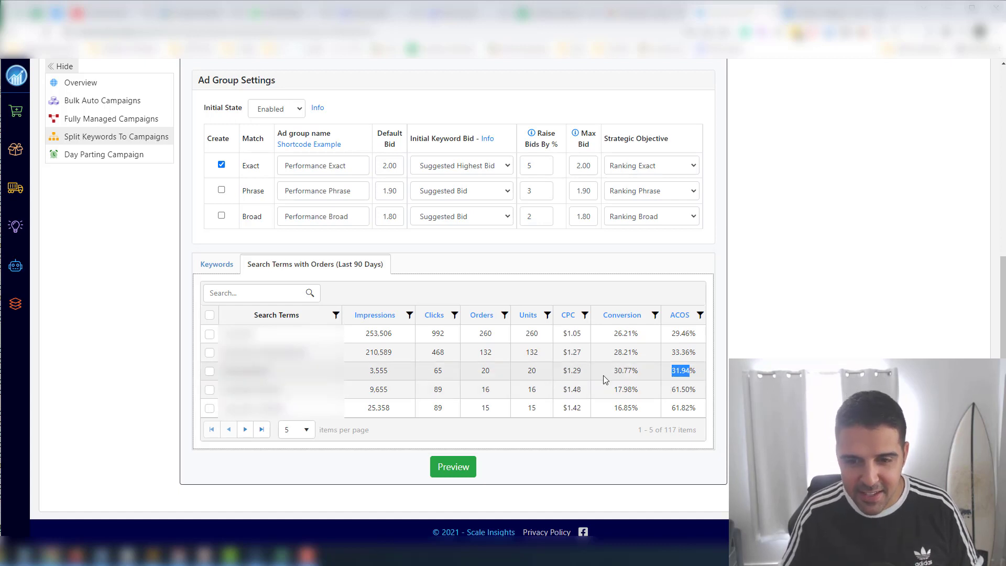
click(209, 371)
click(210, 351)
click(210, 368)
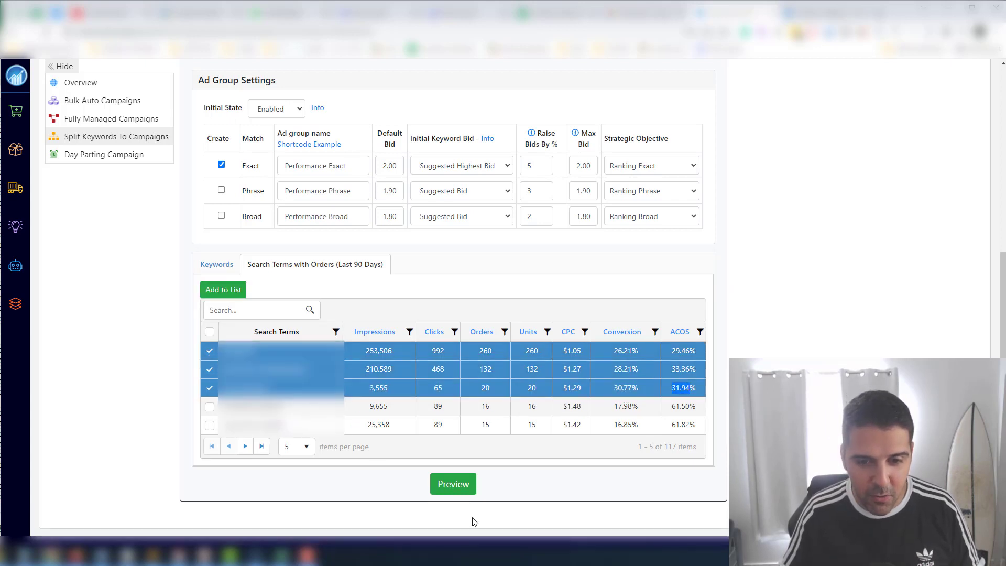
Step: Review the campaign and ad group settings, and try to preview the campaigns with only the search terms selected
scroll(451, 495, up, 2)
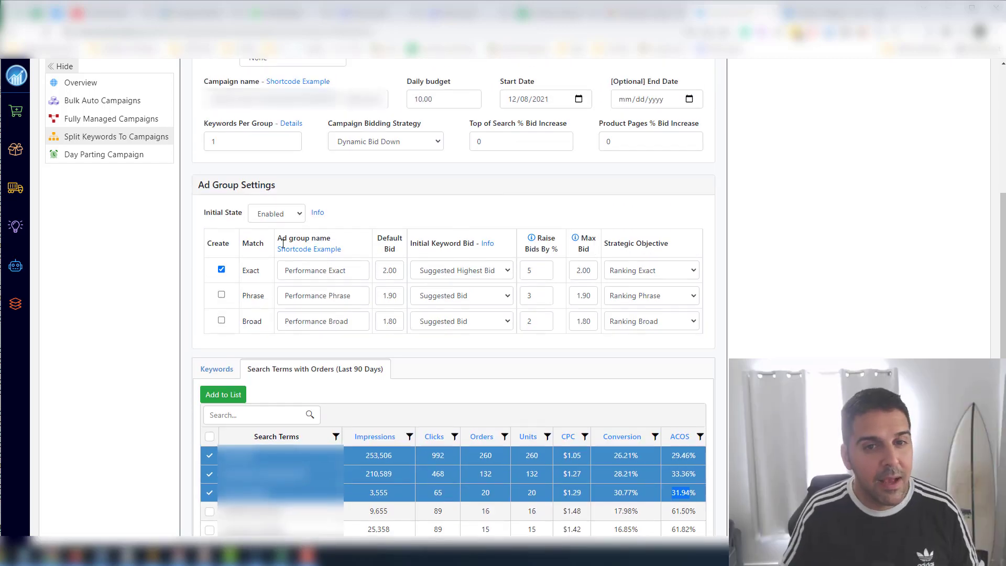
scroll(283, 246, up, 4)
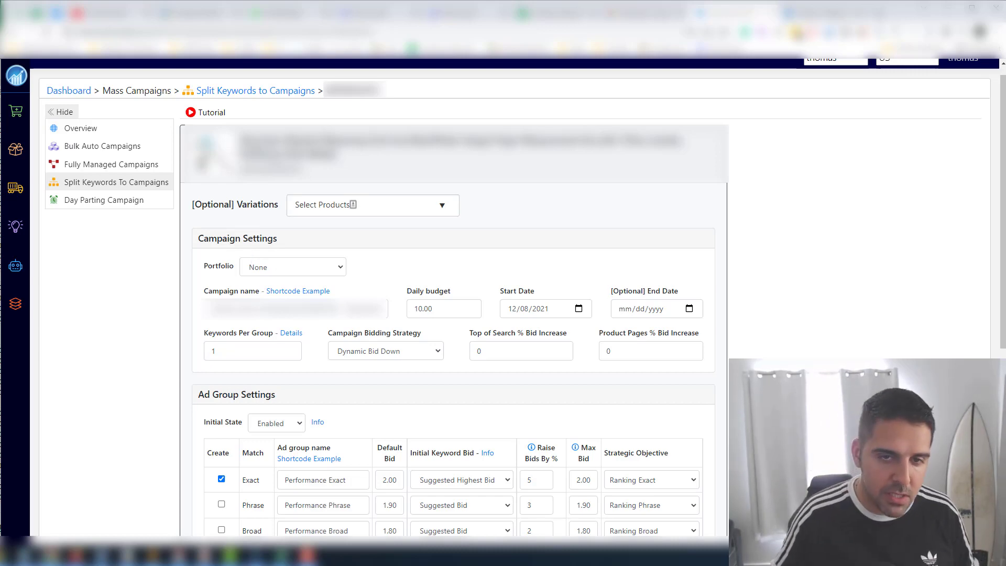
scroll(235, 178, down, 4)
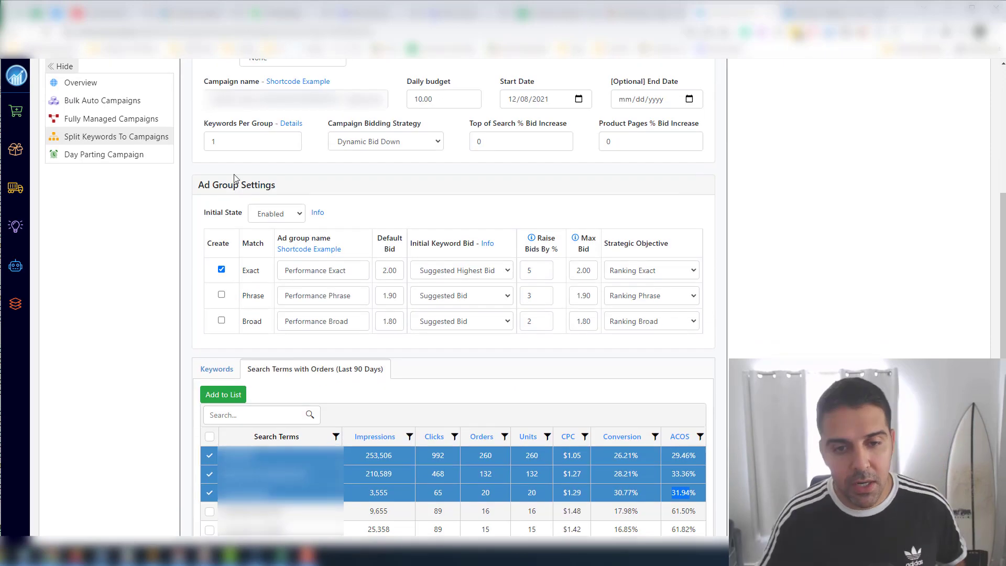
scroll(503, 414, down, 2)
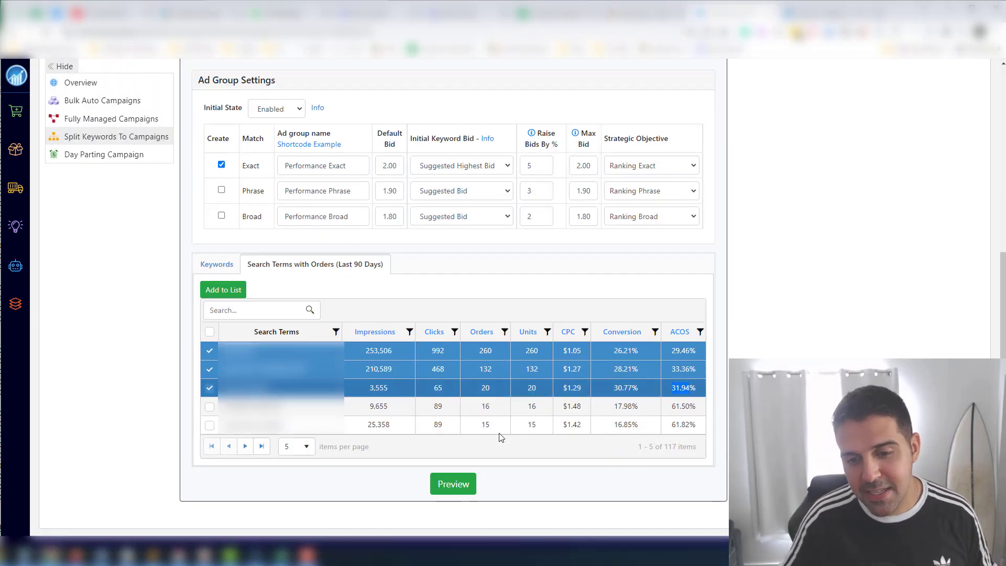
click(468, 490)
scroll(333, 319, down, 5)
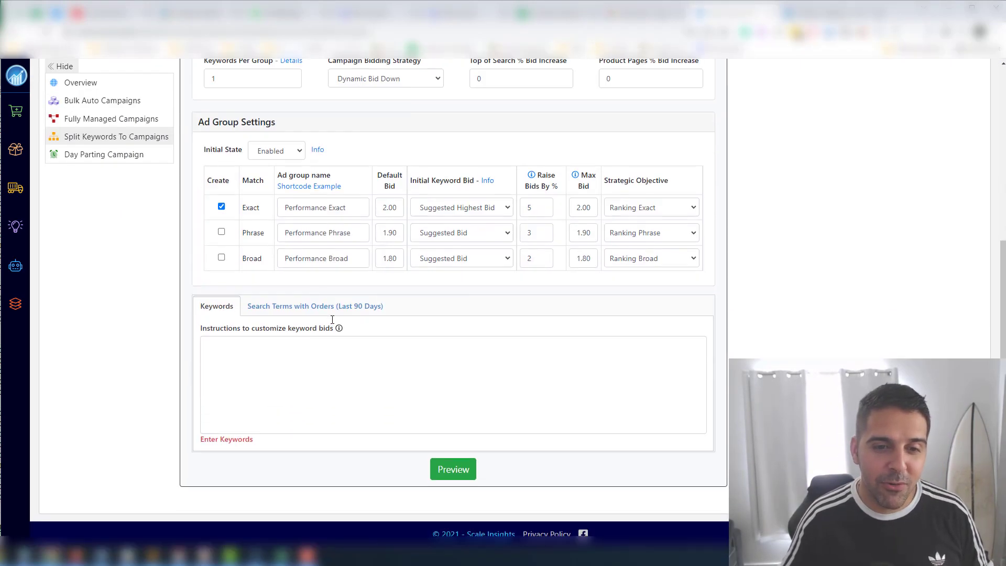
Step: Add the first three search terms with orders to the keyword list and preview the split campaigns
click(277, 310)
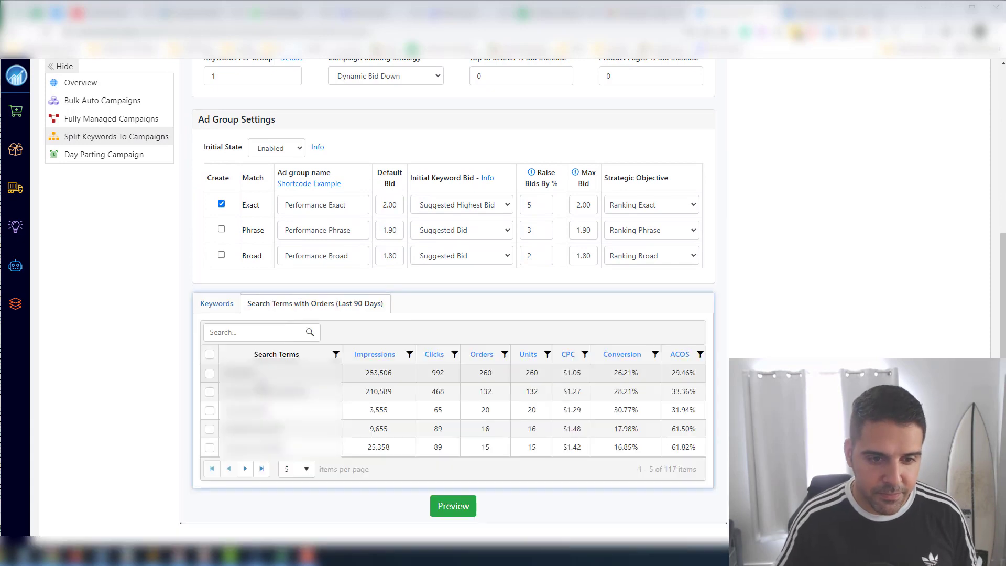
click(209, 410)
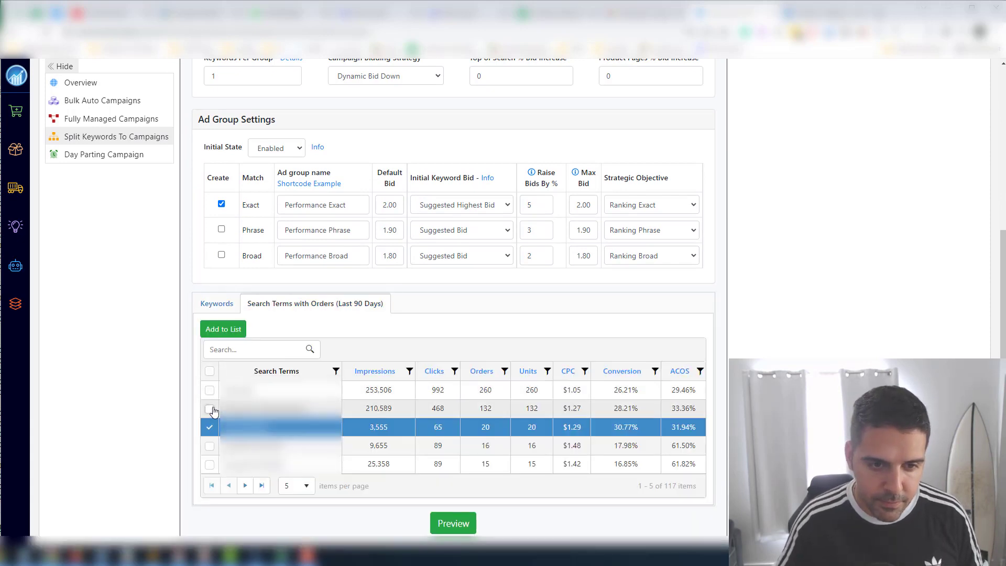
click(210, 408)
click(209, 390)
click(223, 329)
click(216, 302)
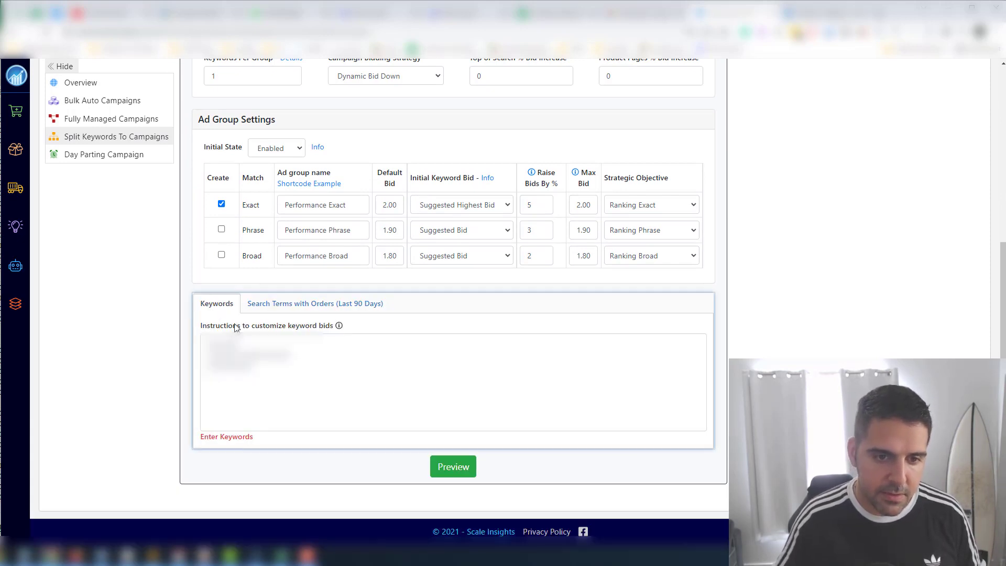
click(474, 469)
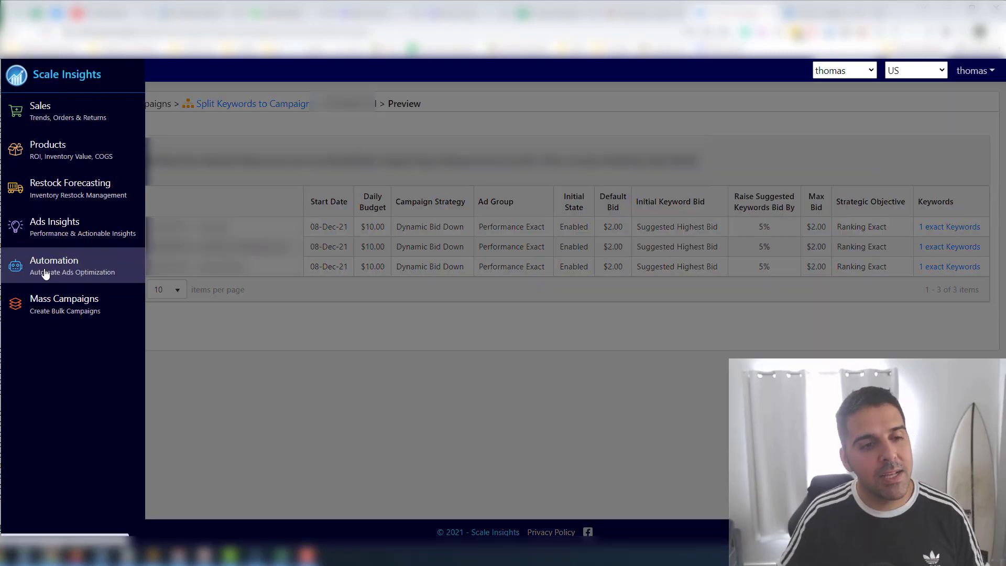
Step: Open the Automation overview and review its improvements, strategic objectives and available algorithm rules
click(46, 274)
scroll(123, 361, down, 1)
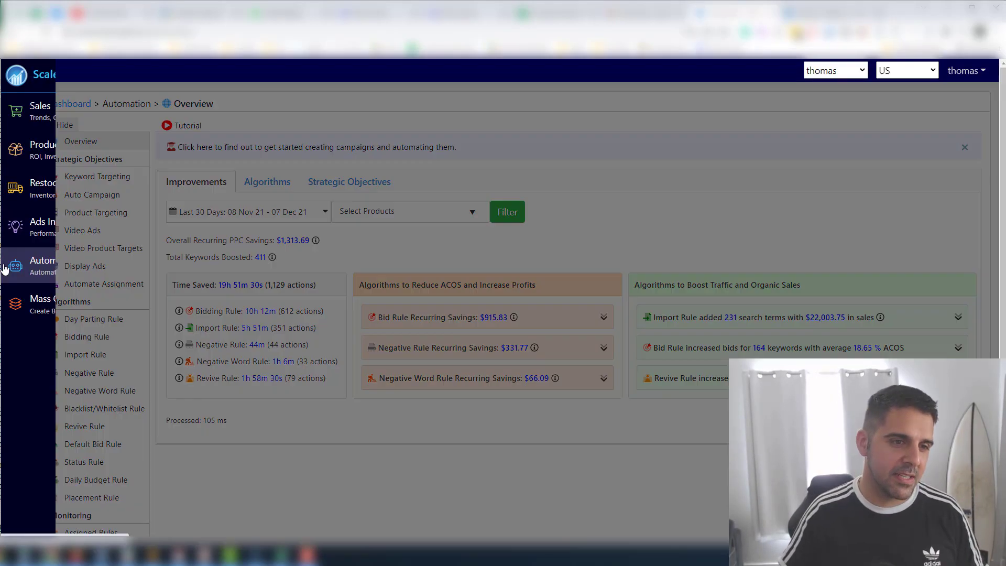
scroll(128, 294, down, 3)
scroll(111, 241, up, 3)
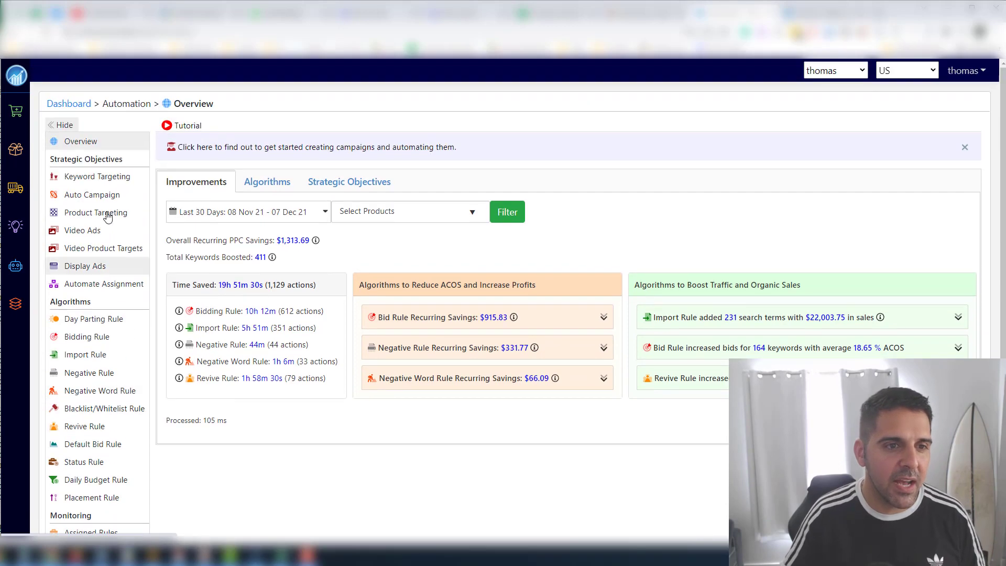
scroll(115, 234, down, 1)
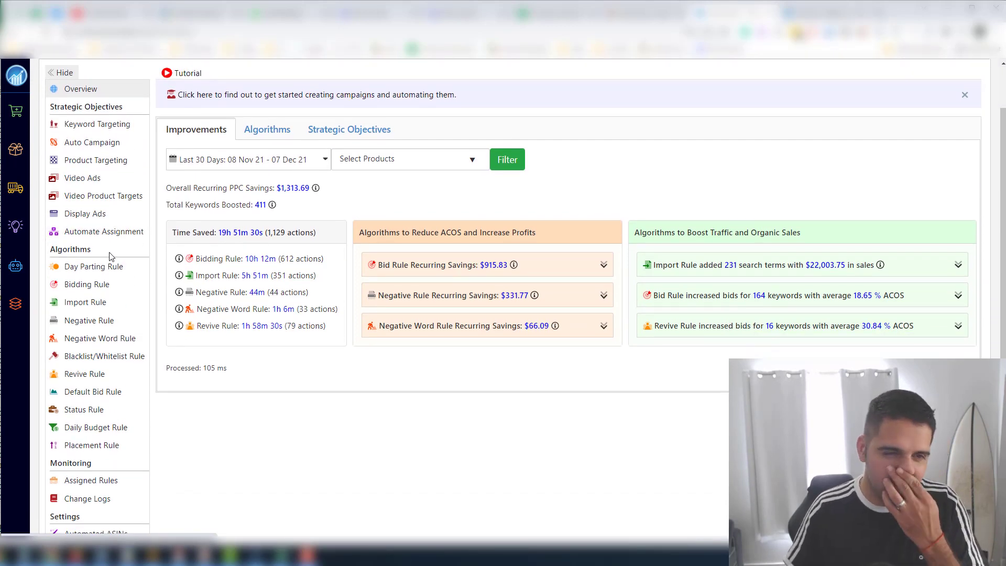
triple_click(104, 109)
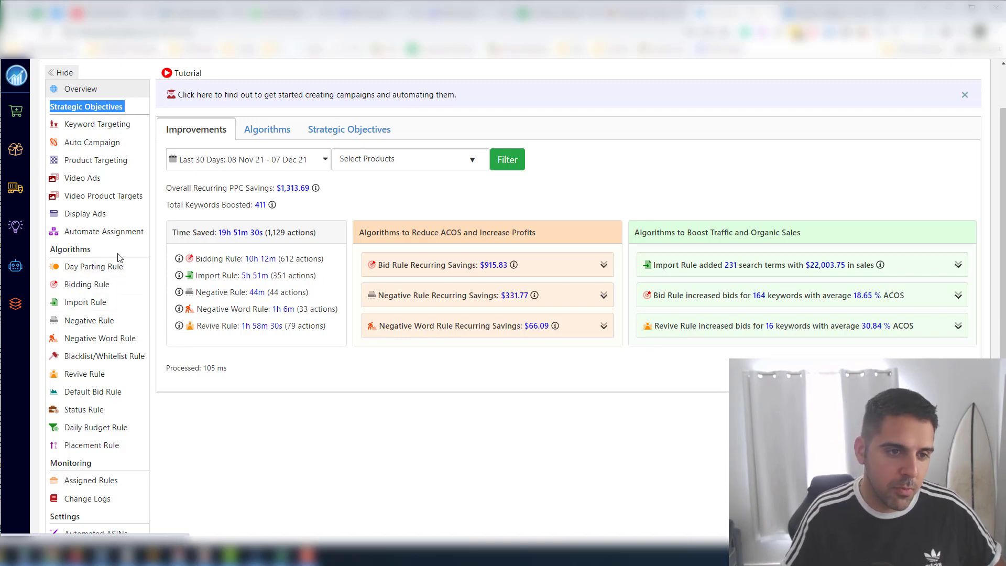
Step: Open the Bidding Rule page and look through the rules assigned to the sponsored product campaigns
click(90, 292)
scroll(131, 389, down, 5)
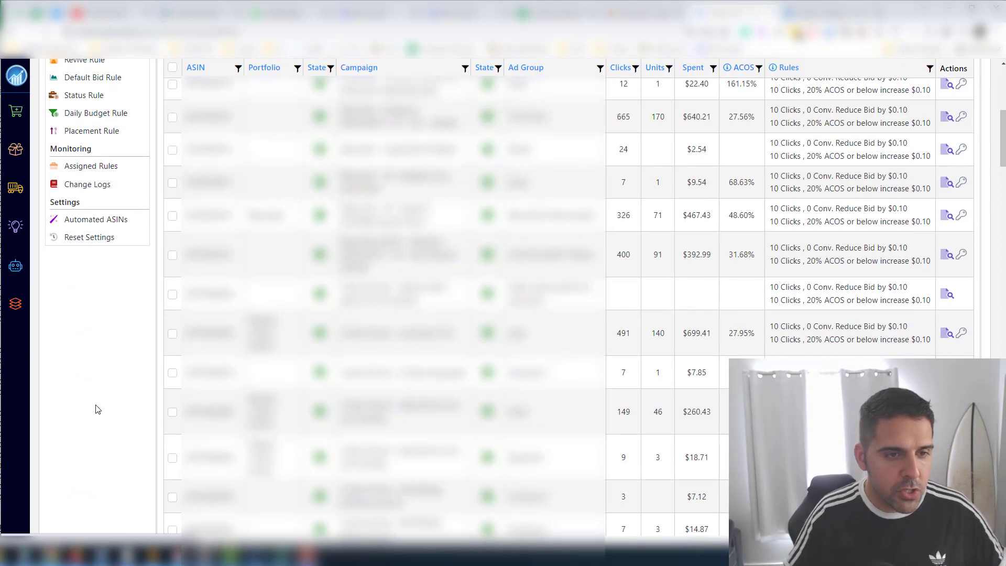
scroll(96, 409, up, 3)
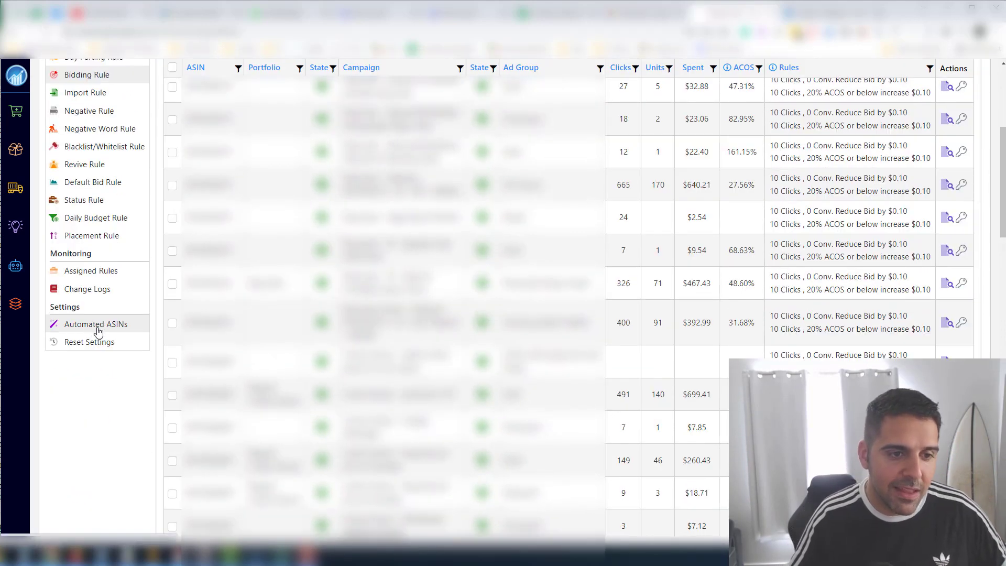
Step: Open Automated ASINs, select the first three products with automation disabled, and show the products with automation enabled
click(97, 321)
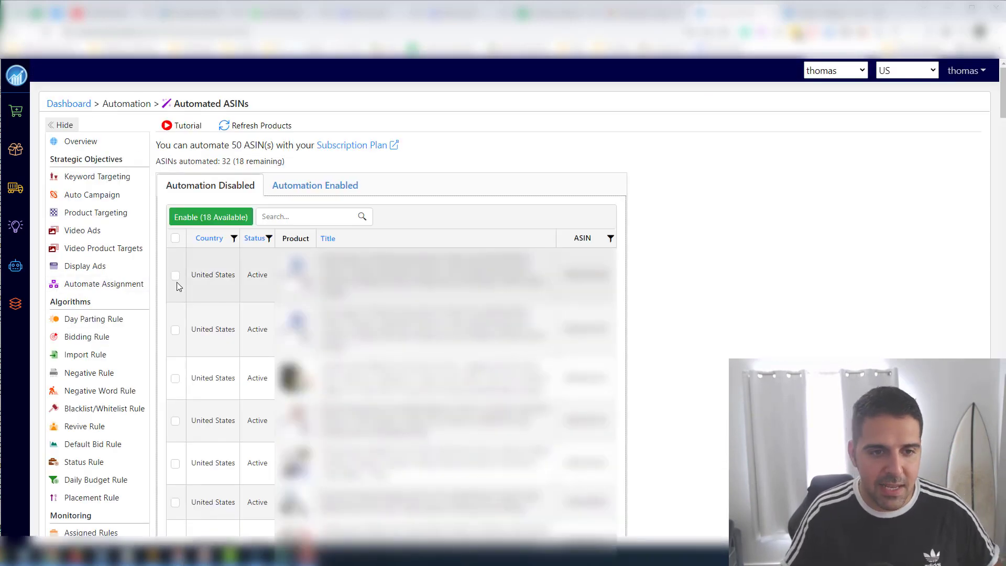
click(175, 275)
click(175, 329)
click(175, 378)
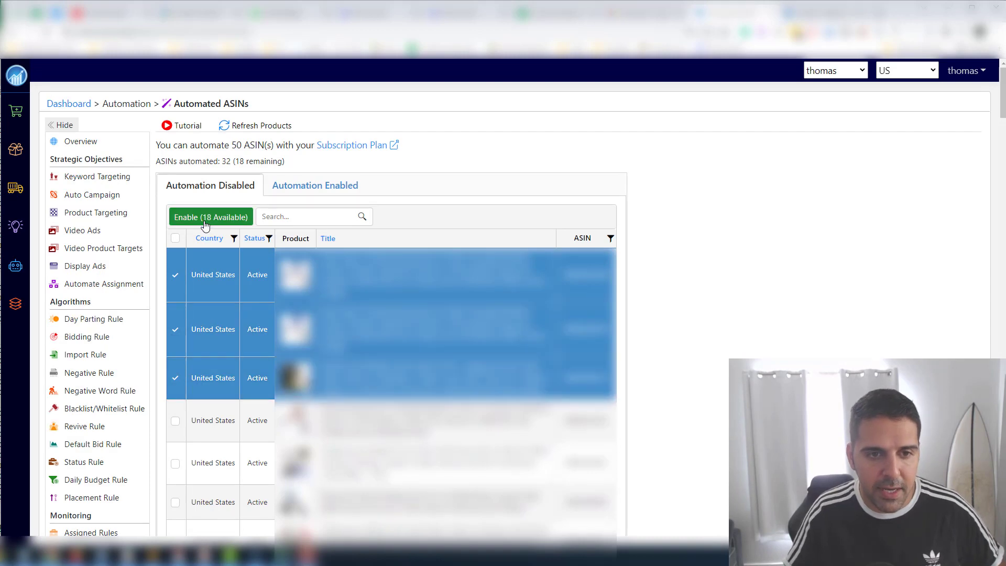
click(322, 189)
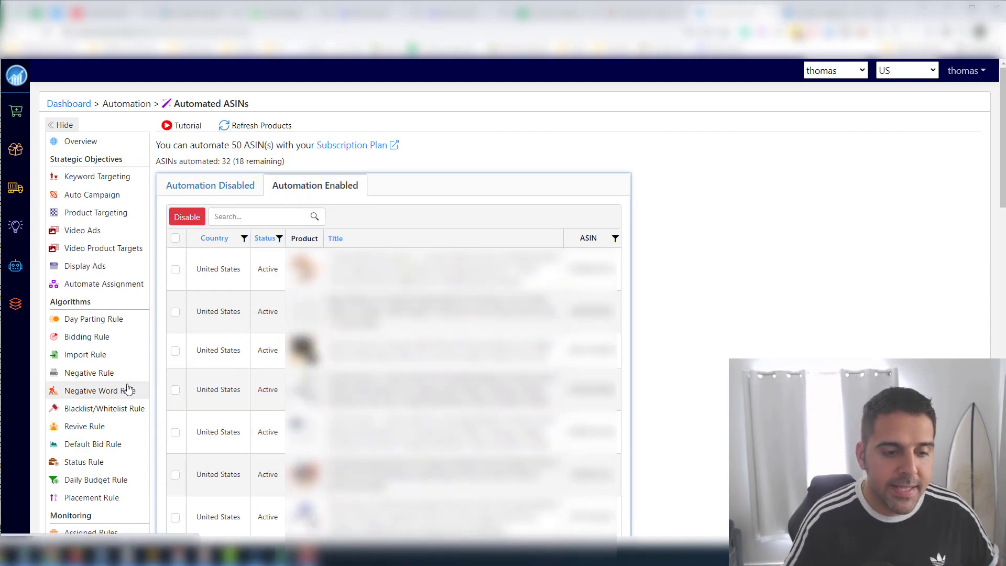
Step: Open the Day Parting Rule page, select the first three Sponsored Products campaigns and choose the Optimum Hours 6am-9pm rule
scroll(118, 393, down, 2)
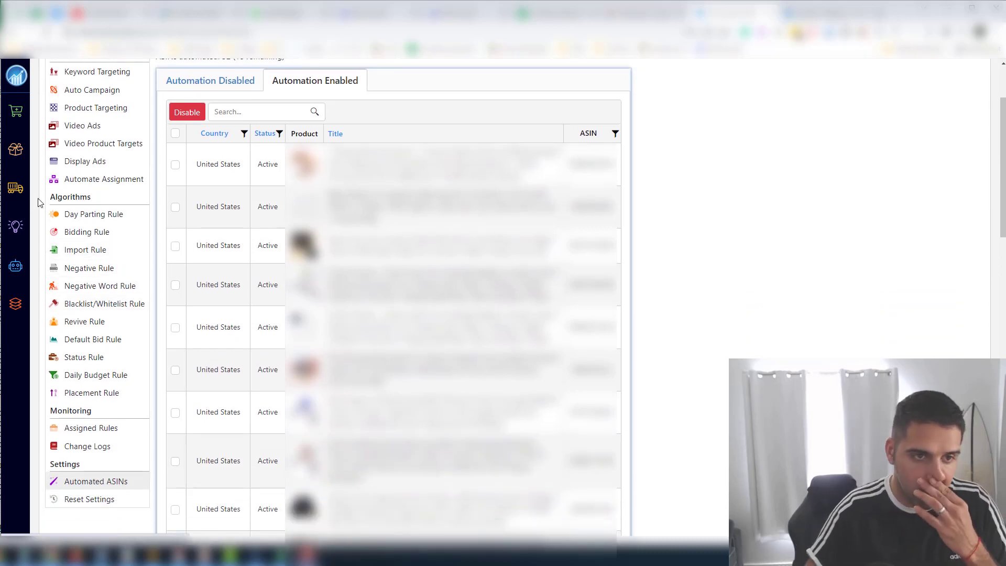
click(103, 215)
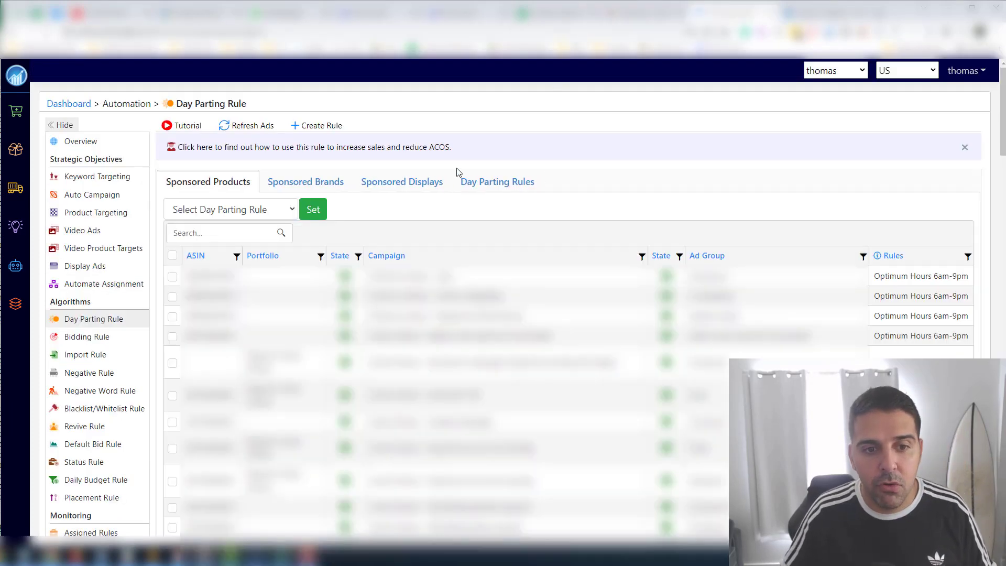
click(172, 276)
click(173, 296)
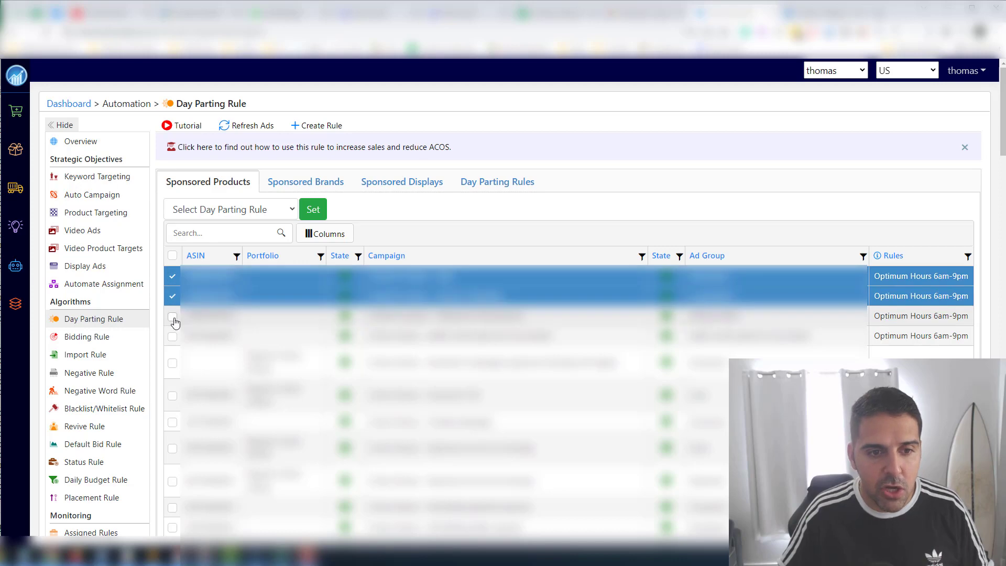
click(173, 317)
click(240, 213)
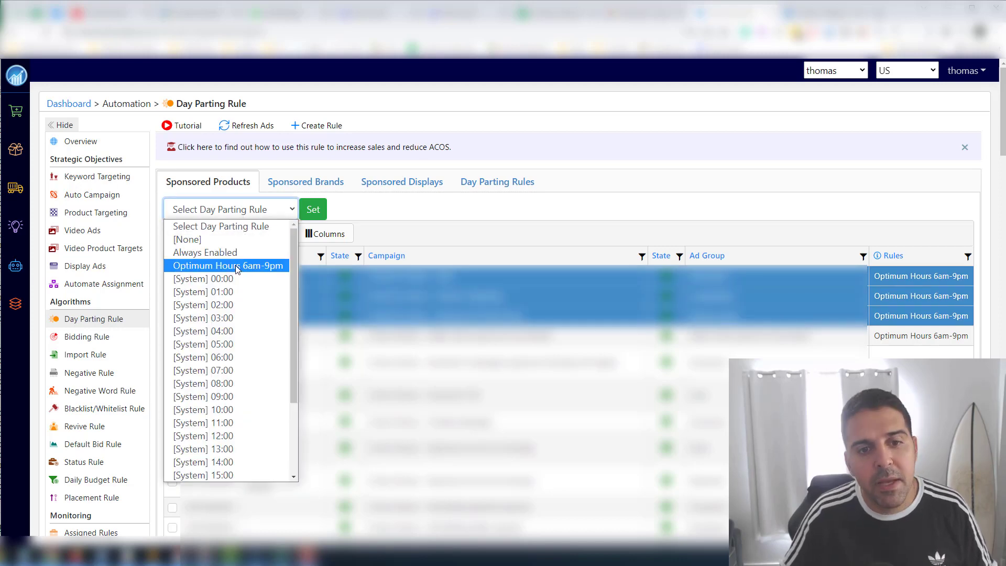
click(237, 270)
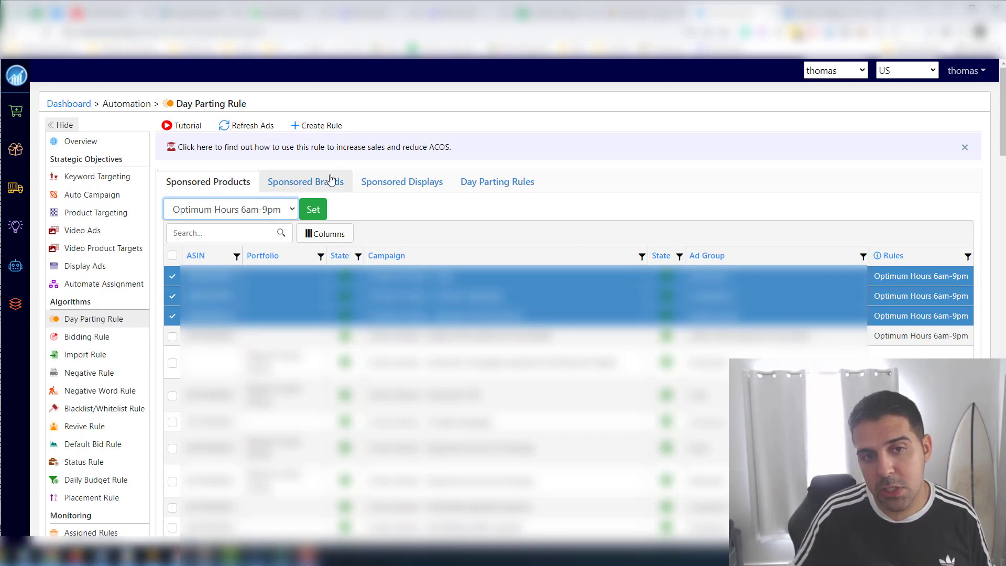
Step: Look through the day parting lists for Sponsored Brands and Sponsored Displays, and show the available day parting rules
click(330, 181)
click(369, 183)
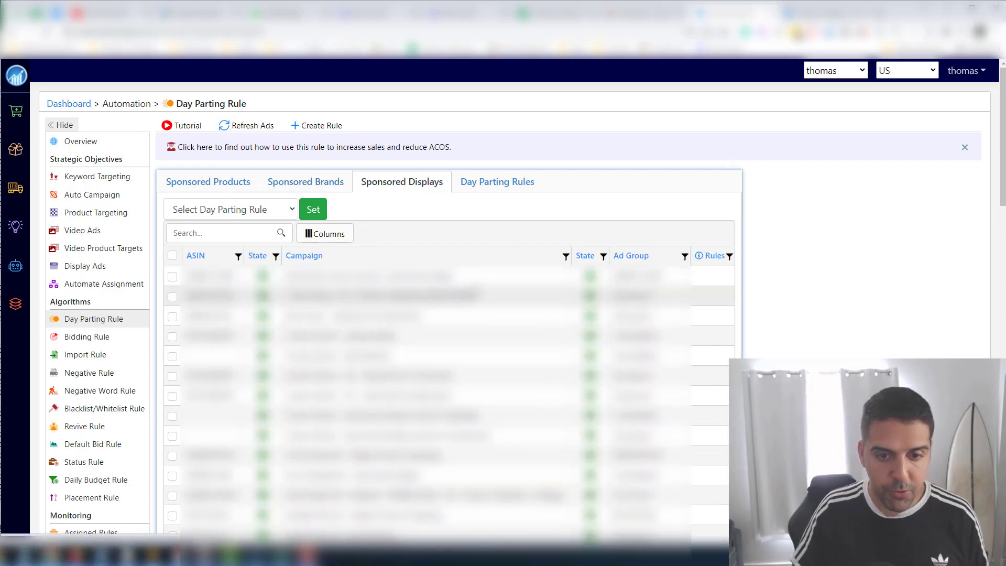
scroll(490, 195, down, 4)
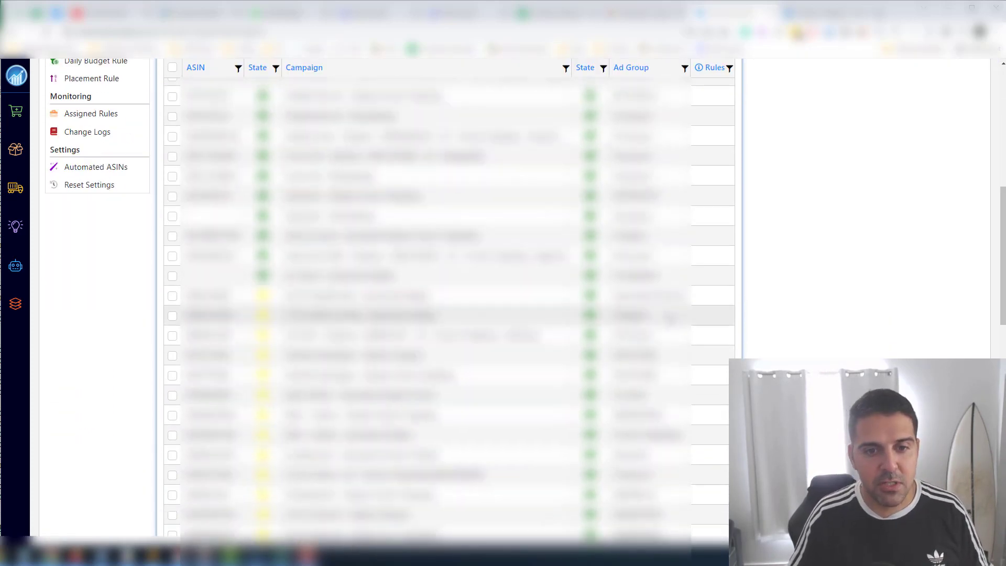
scroll(416, 261, up, 4)
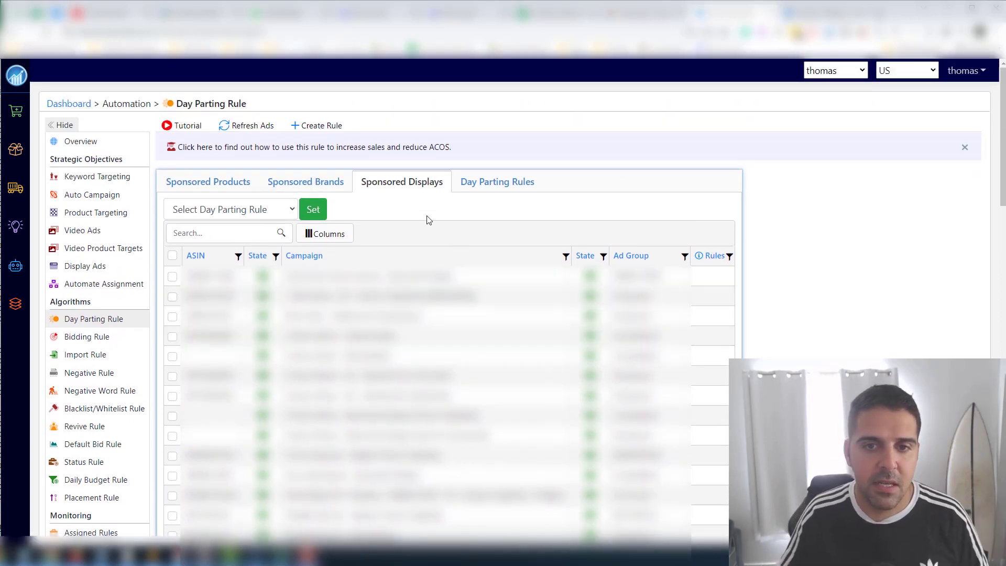
click(485, 181)
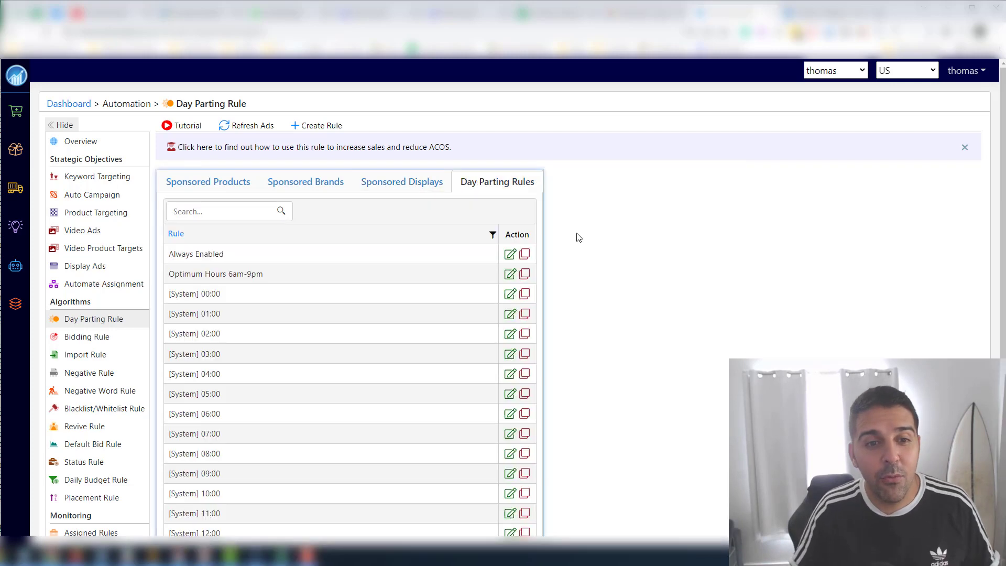
Step: Open the Optimum Hours 6am-9pm rule to examine its name and active hours, and return to the day parting rules list
click(509, 277)
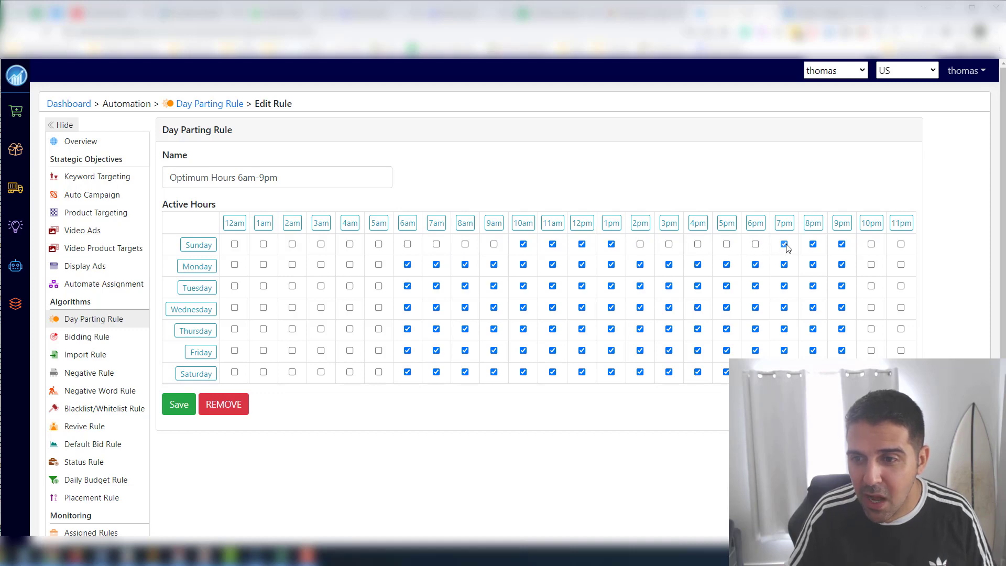
triple_click(216, 173)
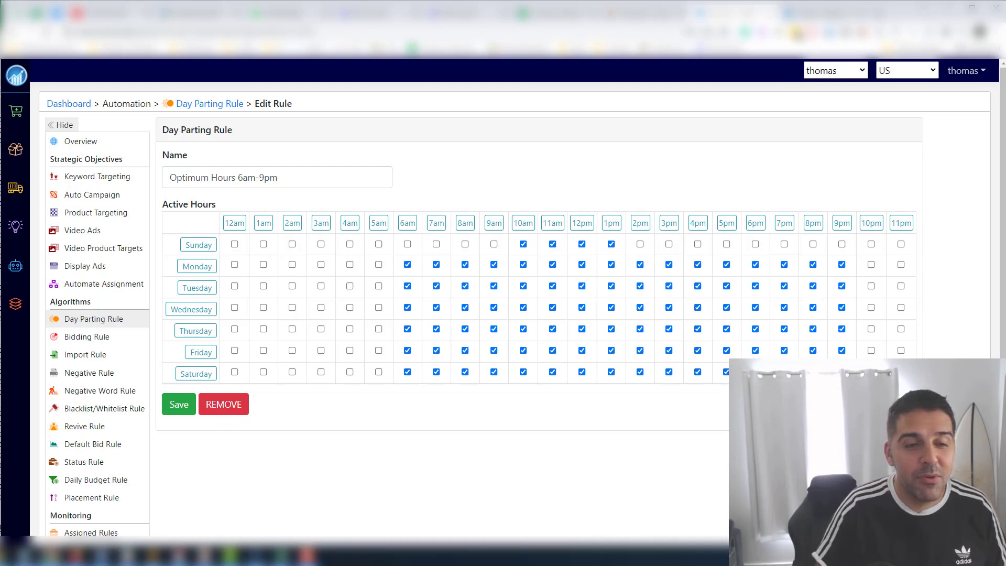
click(84, 319)
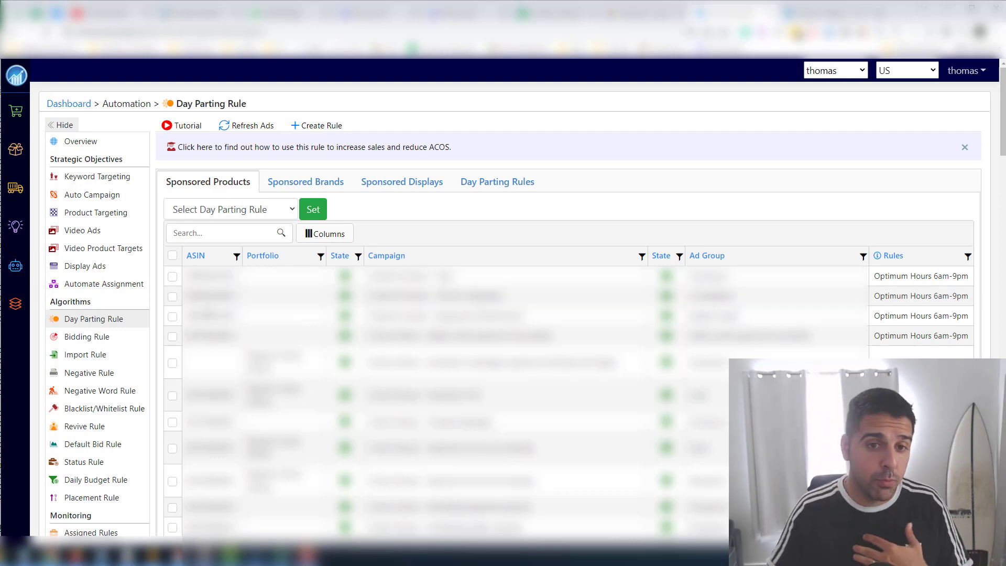
click(482, 184)
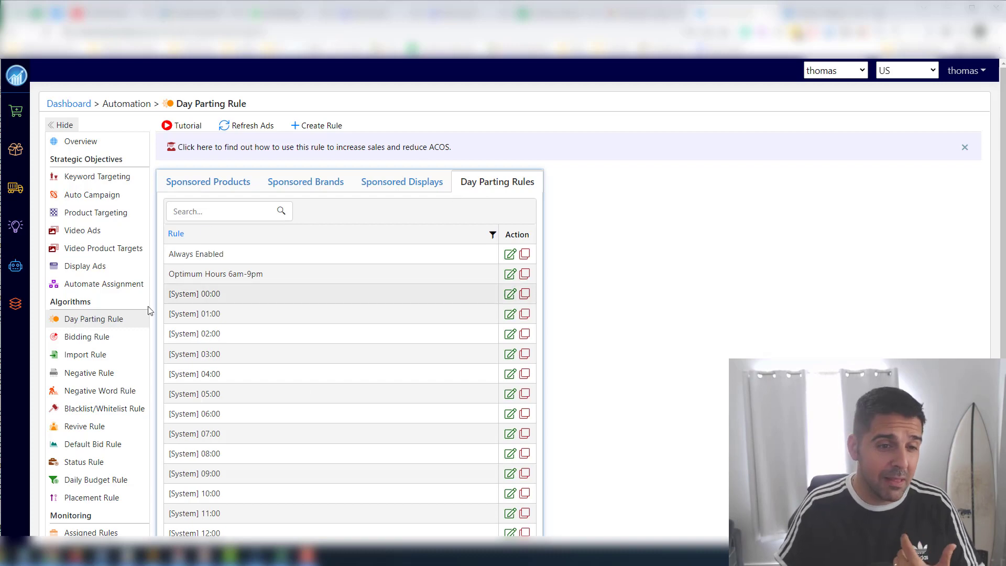
Step: Open the Bidding Rule page and show the list of bidding rules with their conditions and bid limits
click(97, 338)
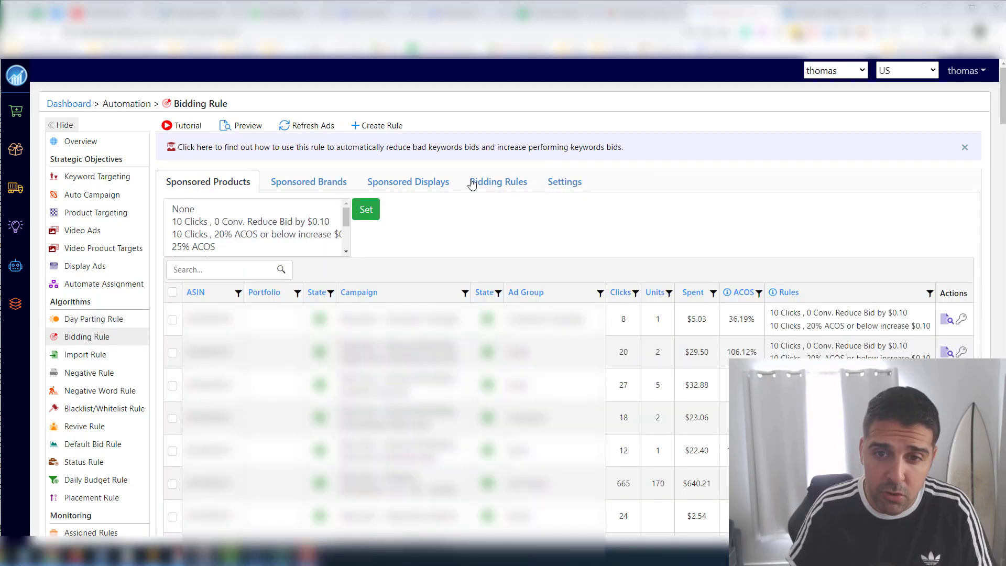
click(504, 184)
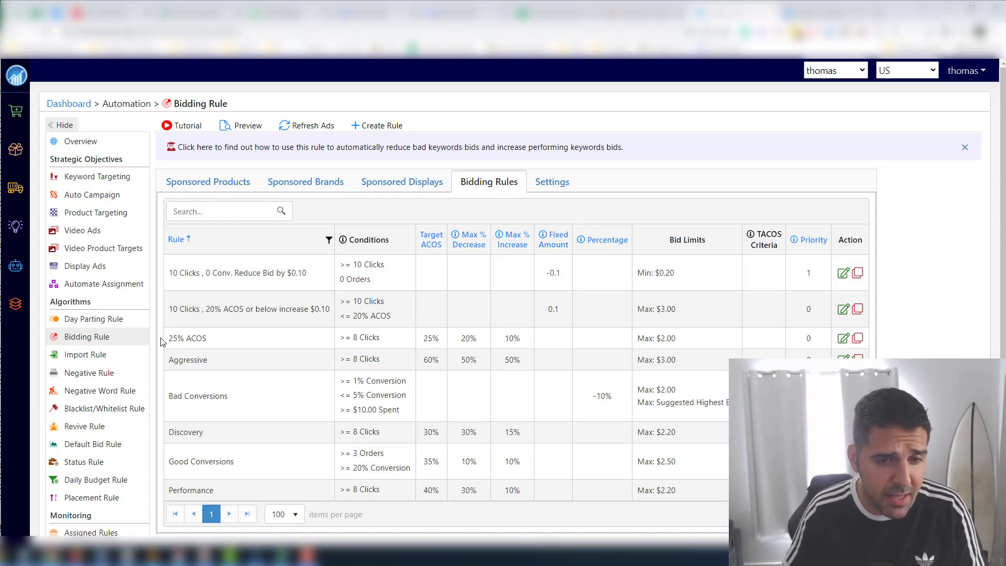
Step: Examine the two 10-click bidding rules, covering 0 conversions and 20% ACOS or below, in the Bidding Rules list
drag(330, 309, 313, 310)
click(315, 309)
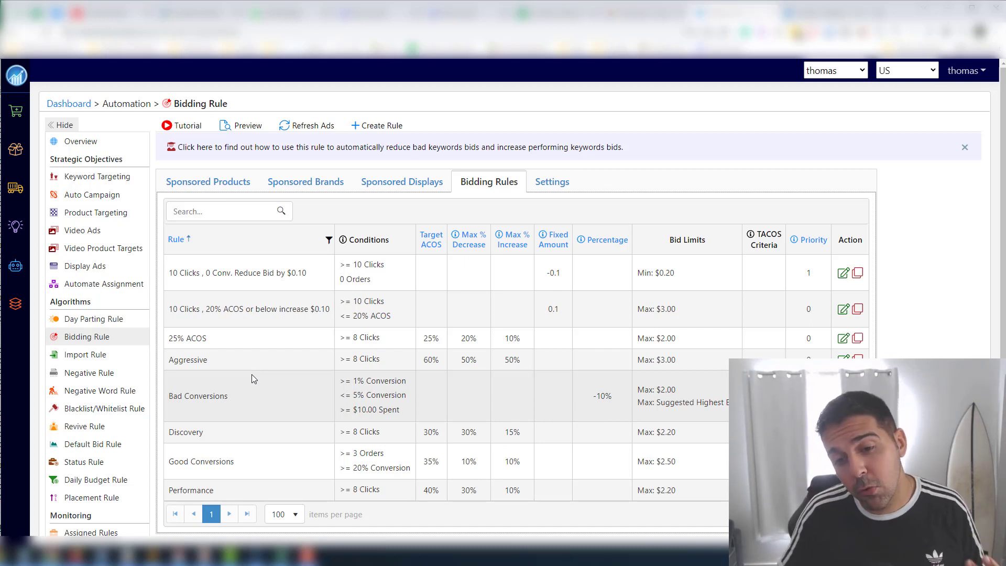
drag(169, 270, 267, 267)
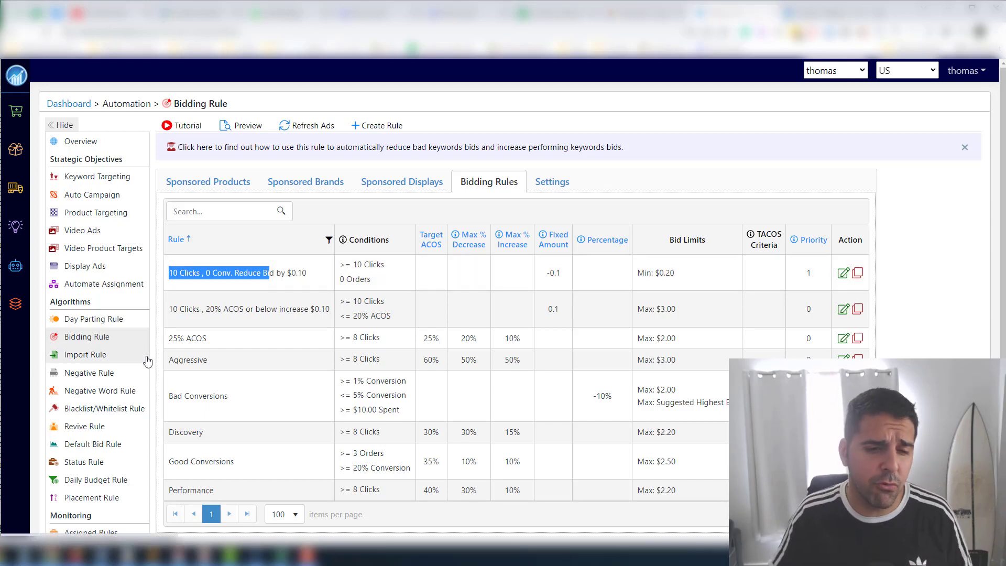
drag(177, 338, 160, 344)
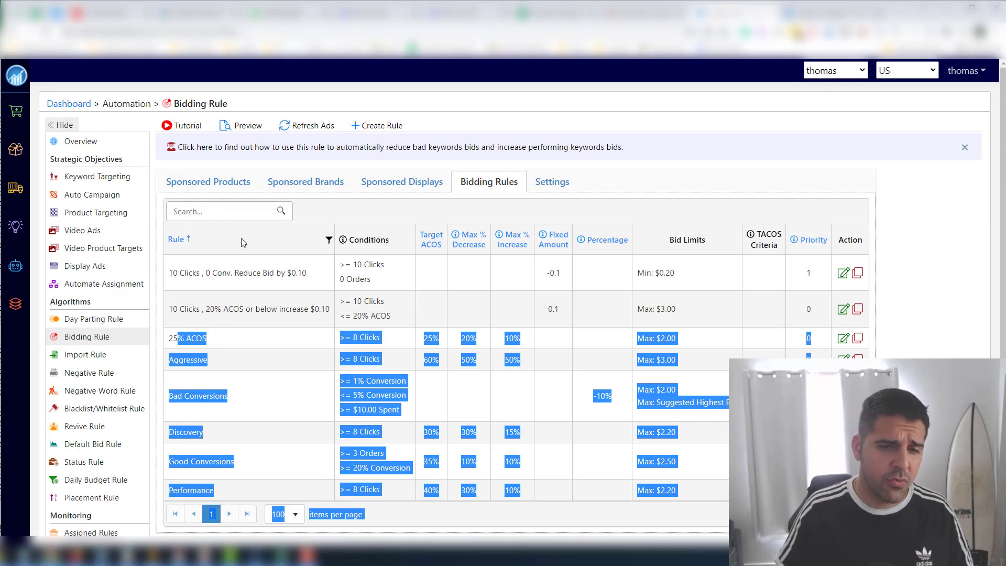
click(234, 285)
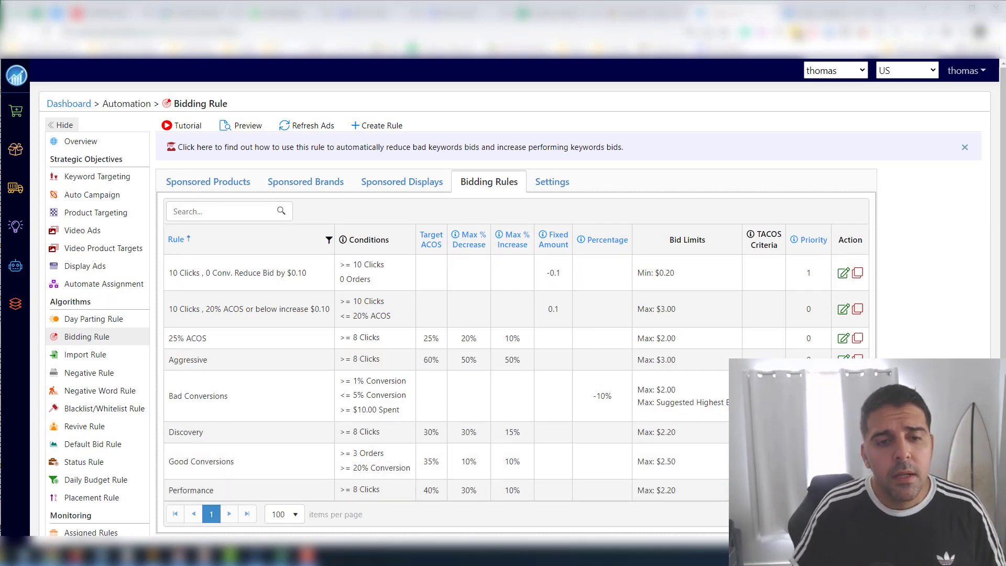
Step: Select the first Sponsored Products campaign and choose the 10 Clicks, 0 Conv. Reduce Bid by $0.10 bidding rule for it
click(218, 186)
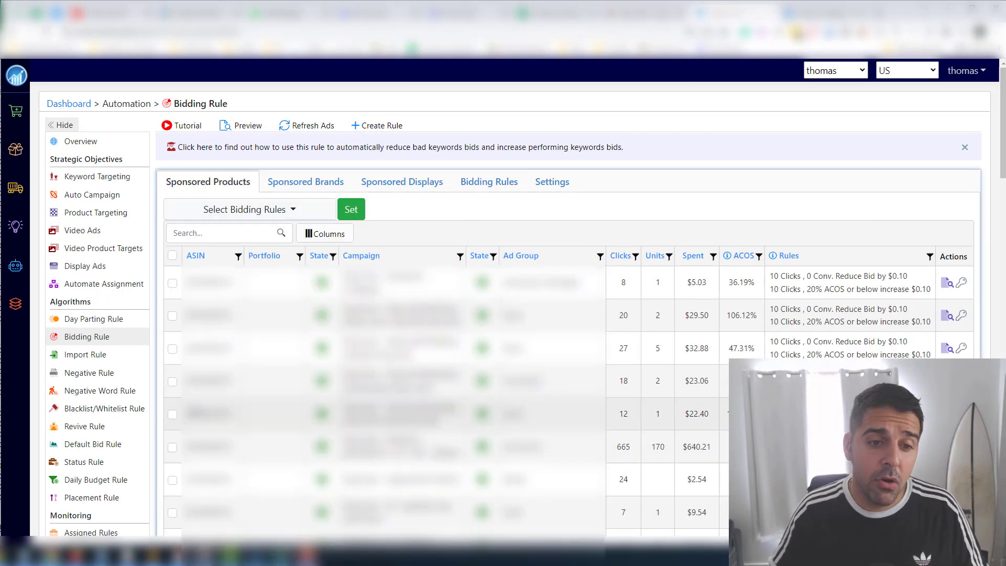
click(173, 283)
click(208, 212)
click(220, 273)
click(235, 289)
click(392, 211)
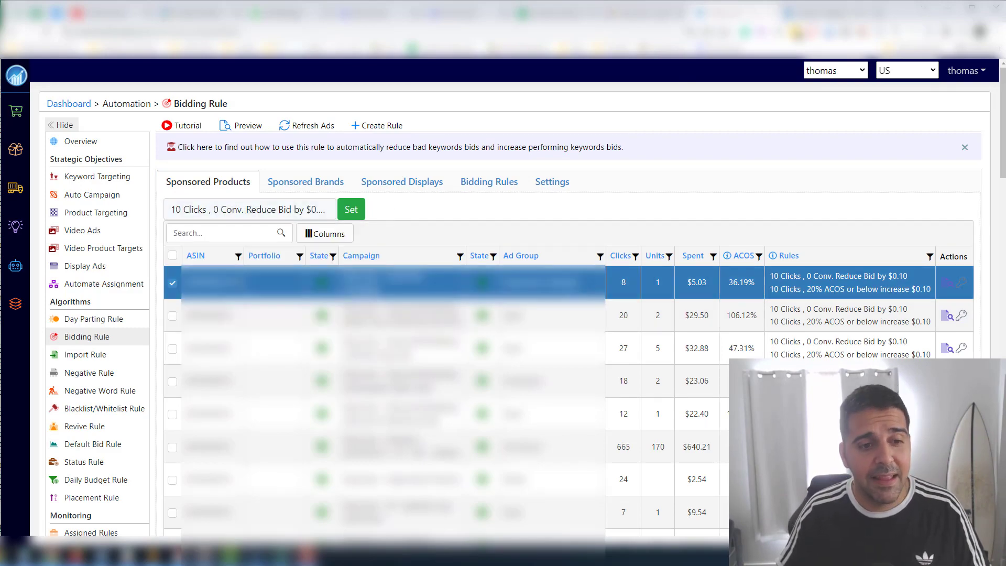
Step: Open the Change Logs and filter the bidding rule entries to Today
scroll(88, 434, down, 4)
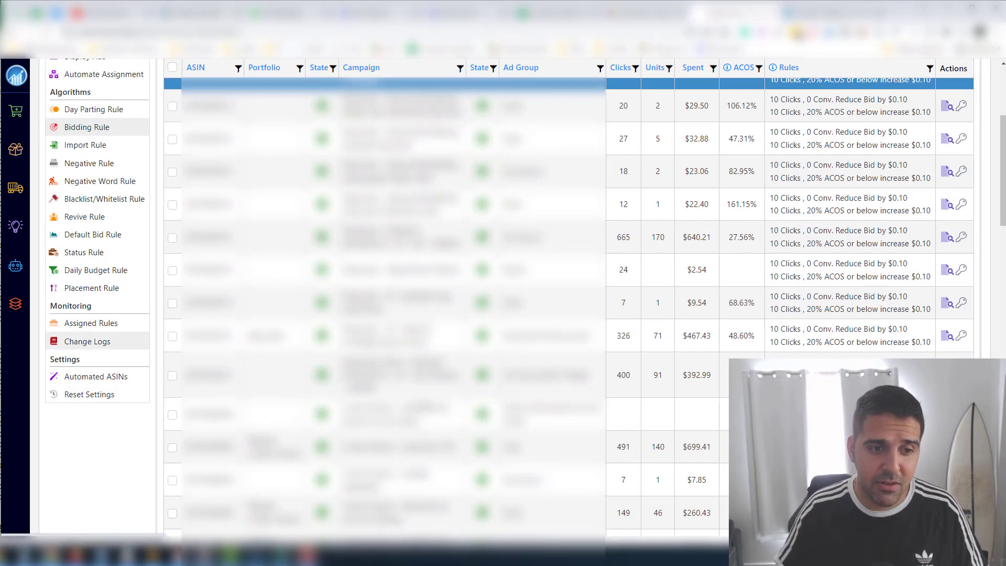
click(95, 341)
scroll(416, 450, down, 2)
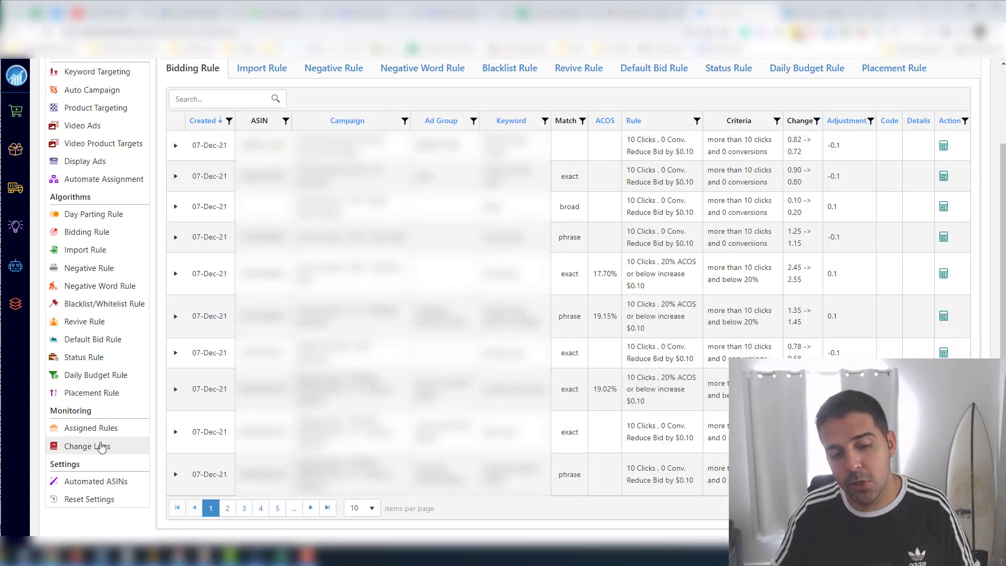
scroll(283, 367, up, 2)
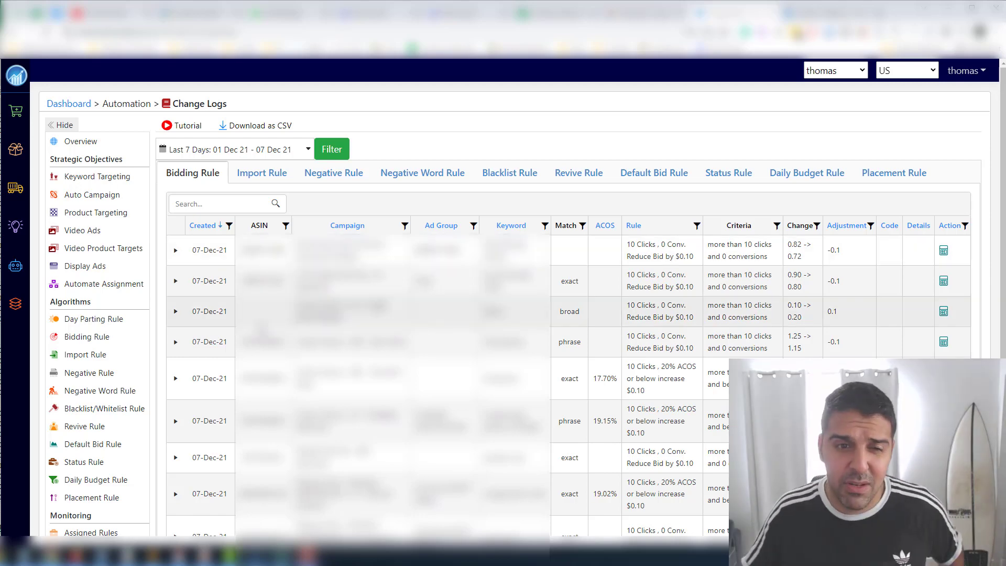
click(227, 155)
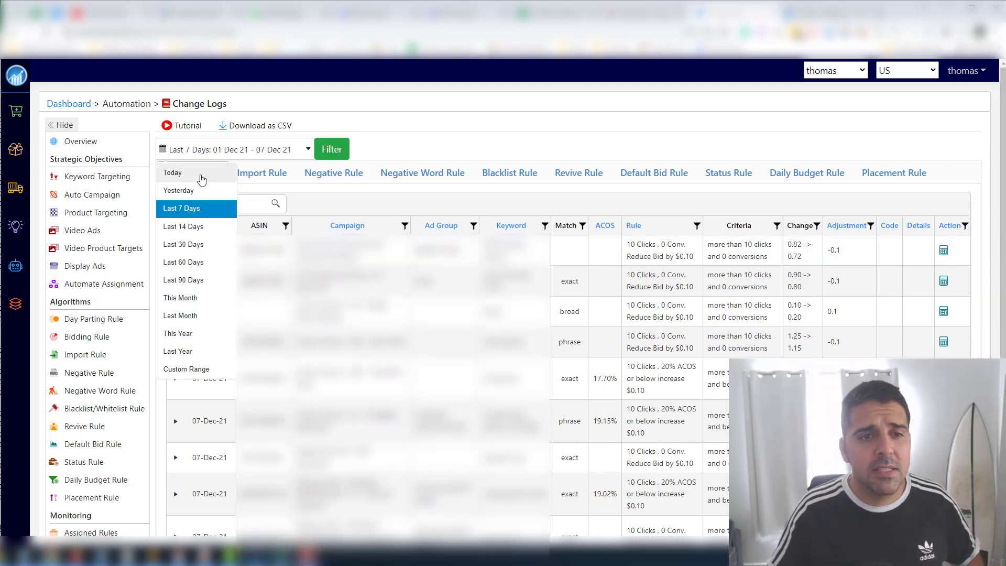
click(202, 173)
click(341, 153)
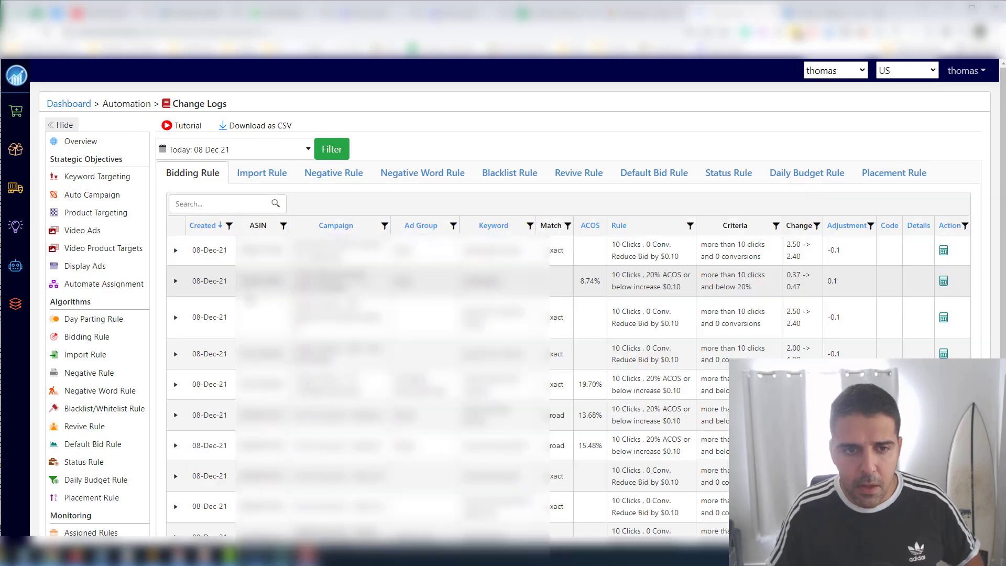
Step: Expand the first bidding rule log entry to examine its clicks, orders, statistics period and the rule applied
scroll(428, 309, down, 1)
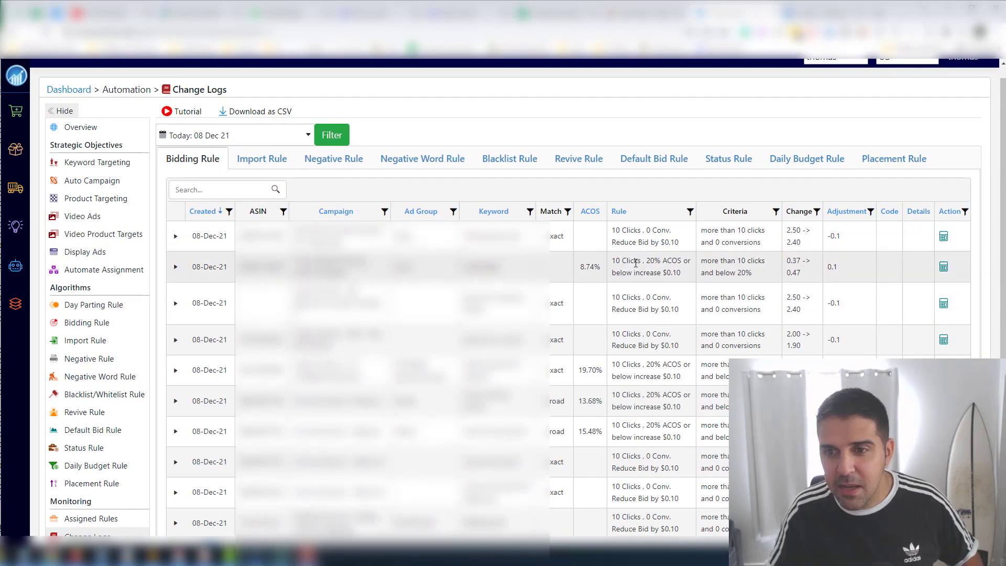
click(176, 236)
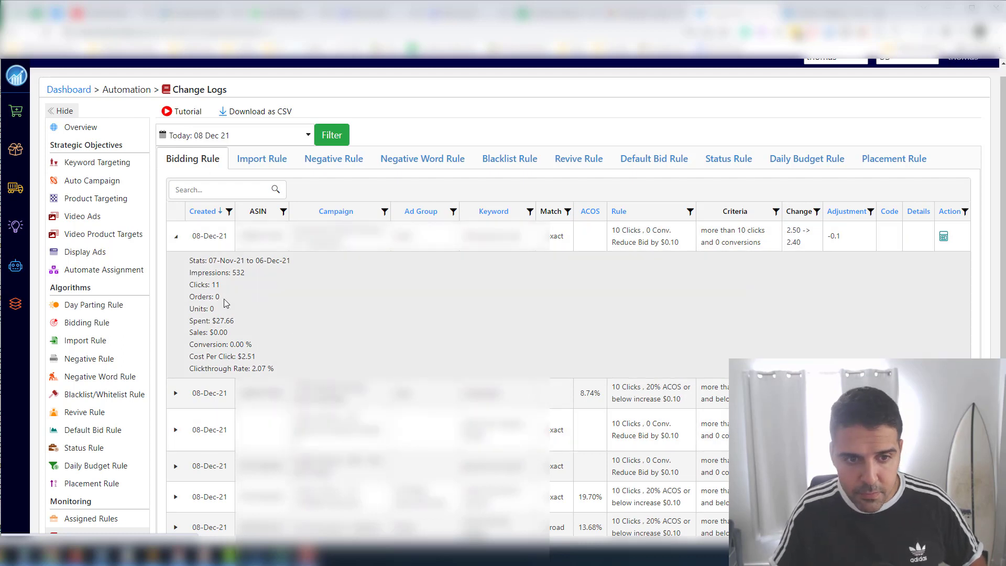
double_click(216, 284)
click(219, 299)
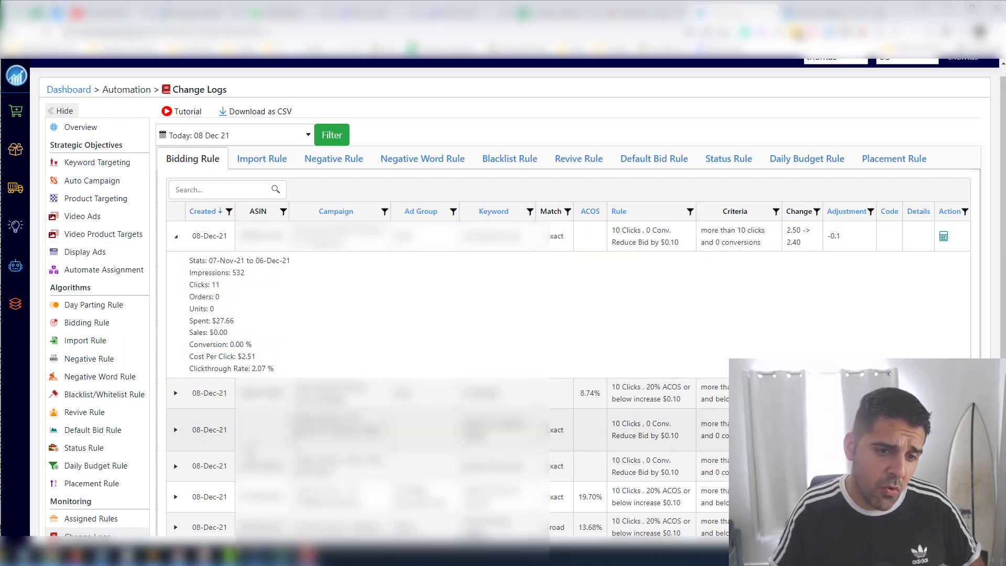
triple_click(273, 260)
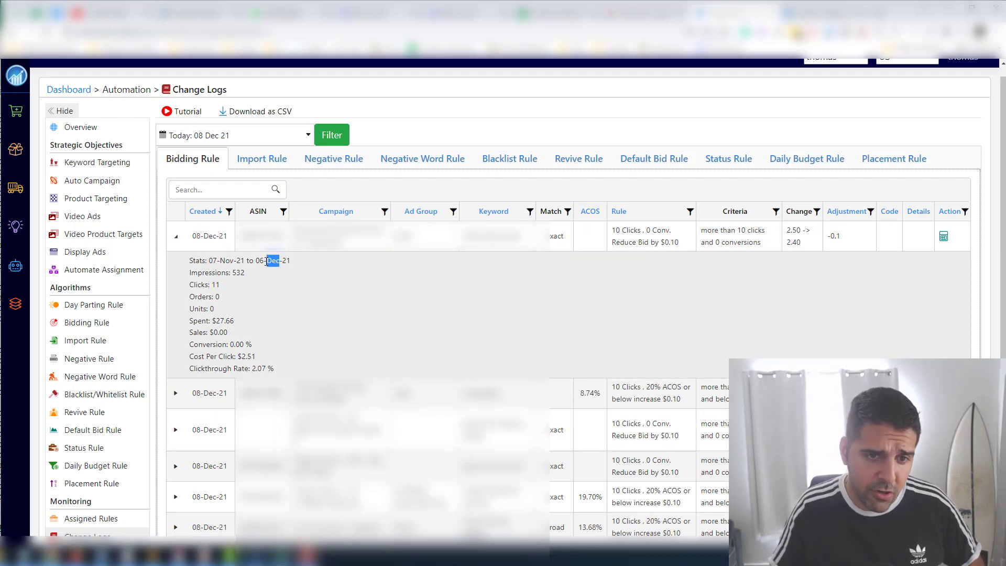
click(232, 374)
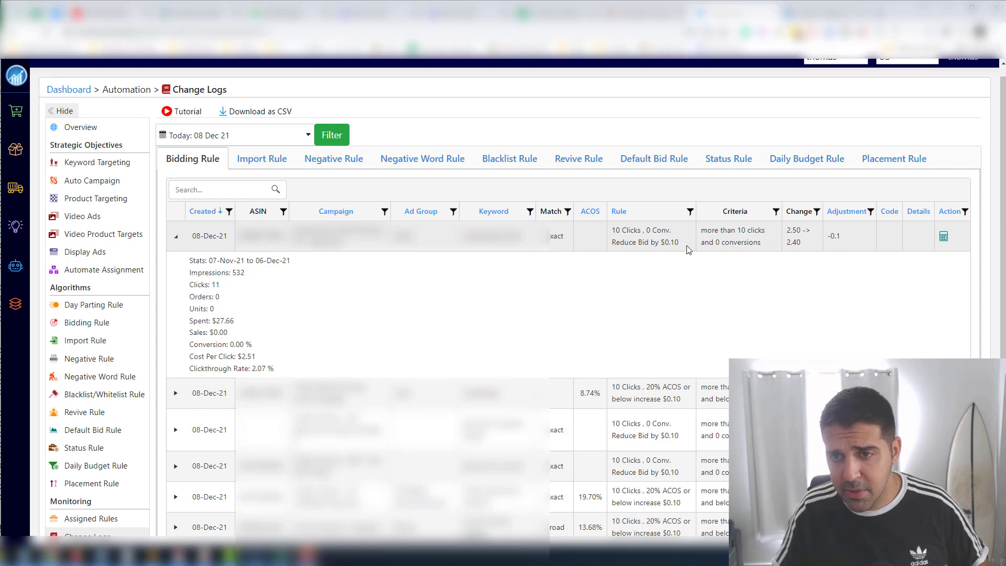
double_click(661, 230)
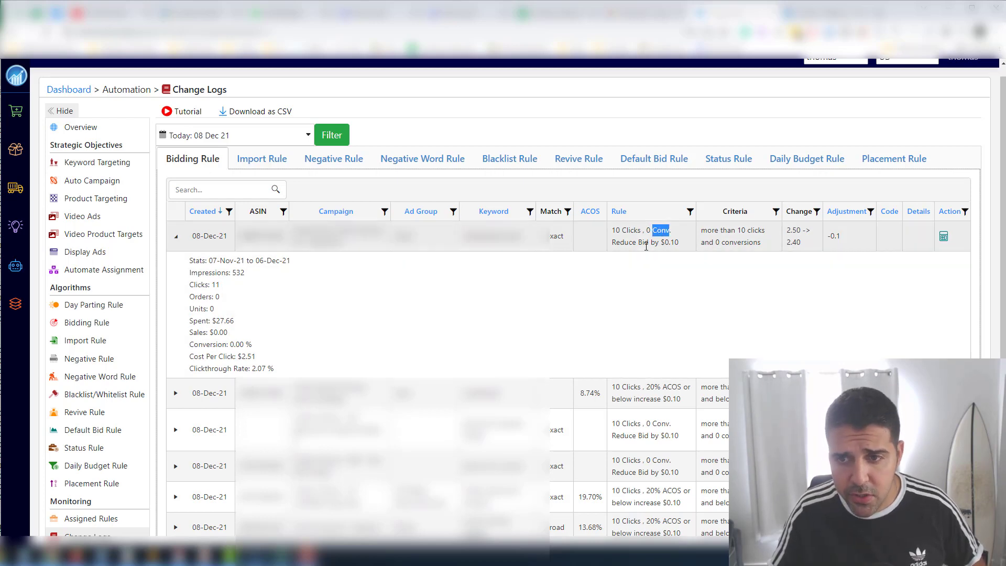
click(176, 237)
click(172, 264)
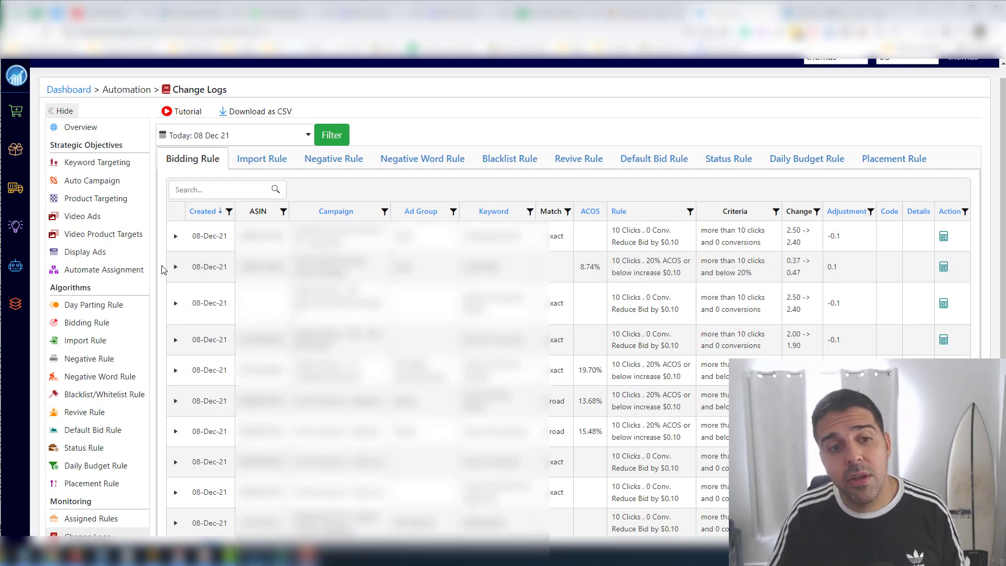
click(177, 237)
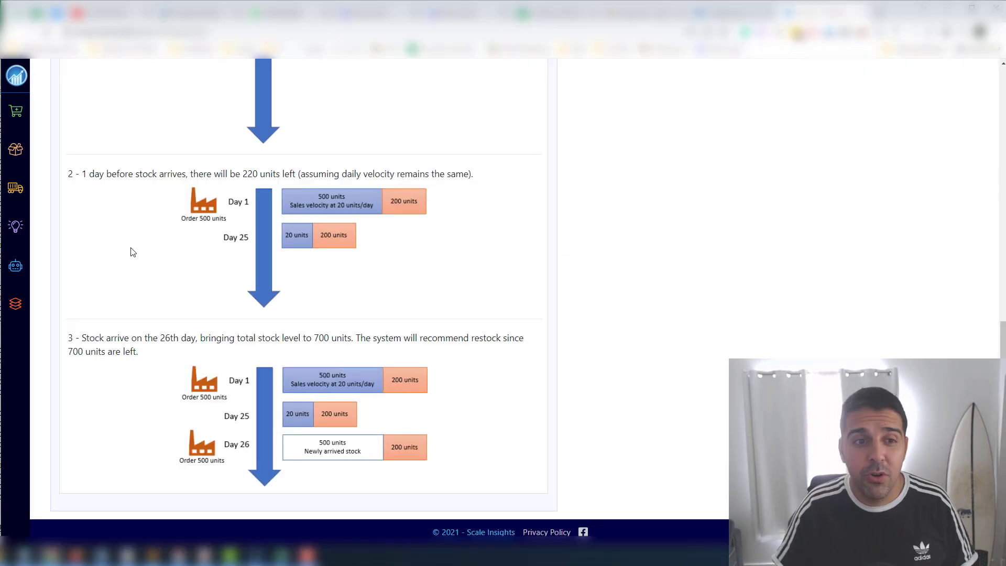
Step: Show the list of bidding rules and open the 10 Clicks, 0 Conv. Reduce Bid by $0.10 rule for editing
scroll(130, 251, up, 10)
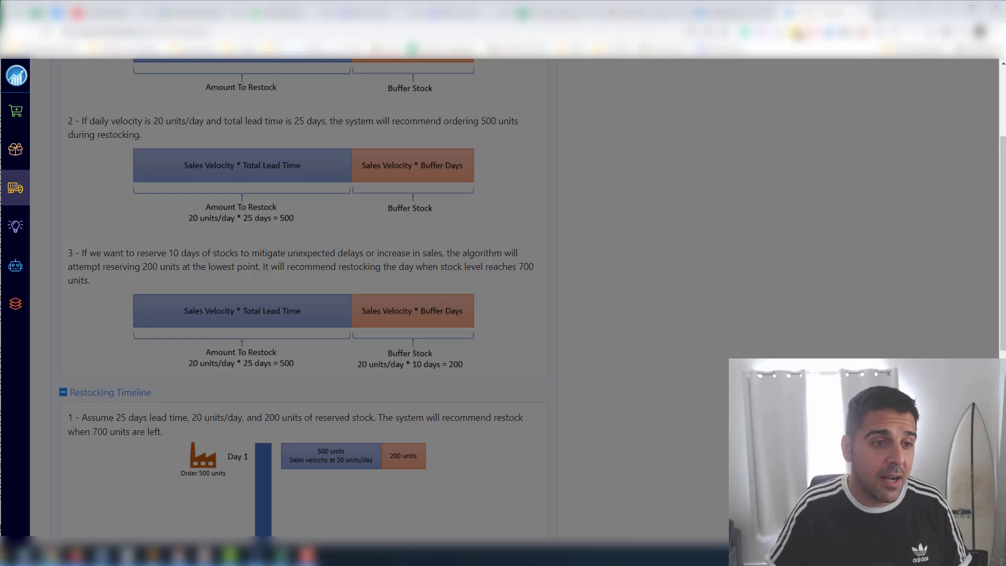
click(15, 266)
click(93, 335)
click(511, 181)
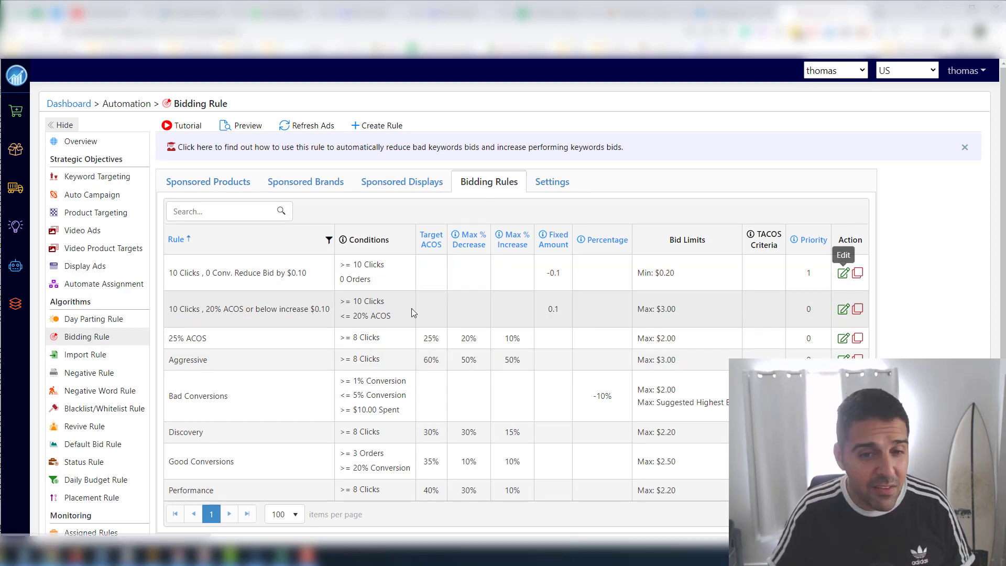
click(843, 273)
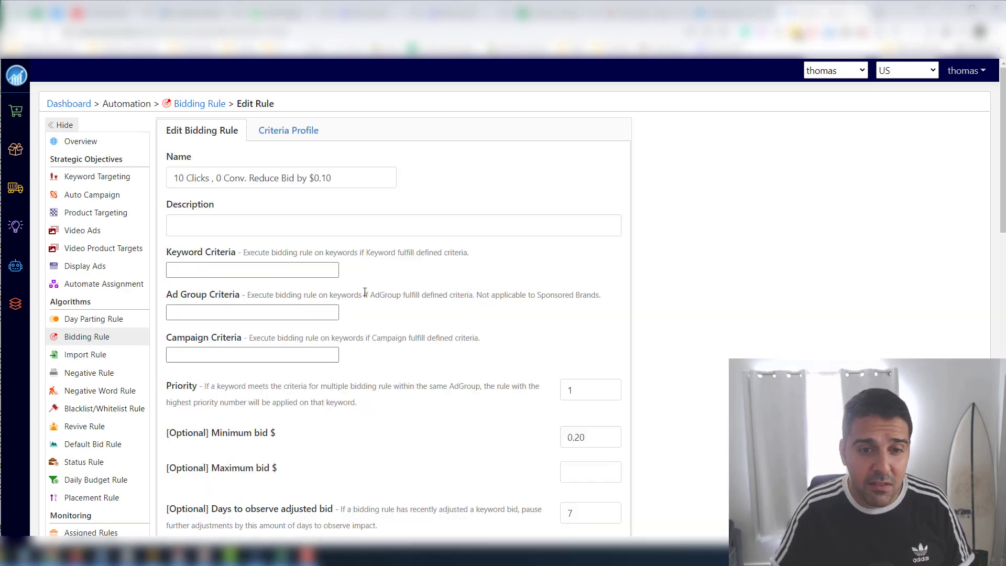
Step: Base the rule's bid adjustment on Percentage and set it to -5%
scroll(593, 251, down, 5)
click(574, 359)
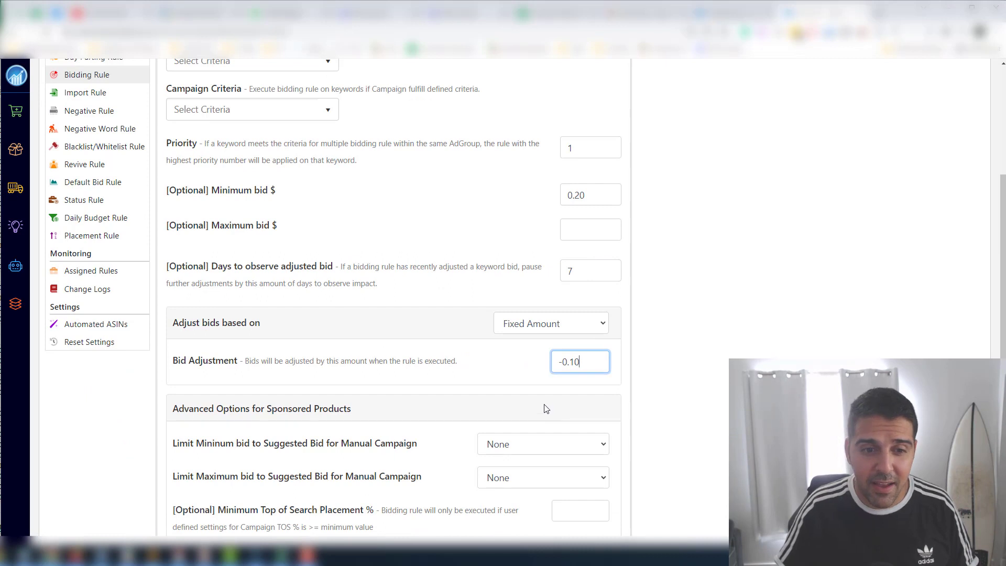
click(519, 325)
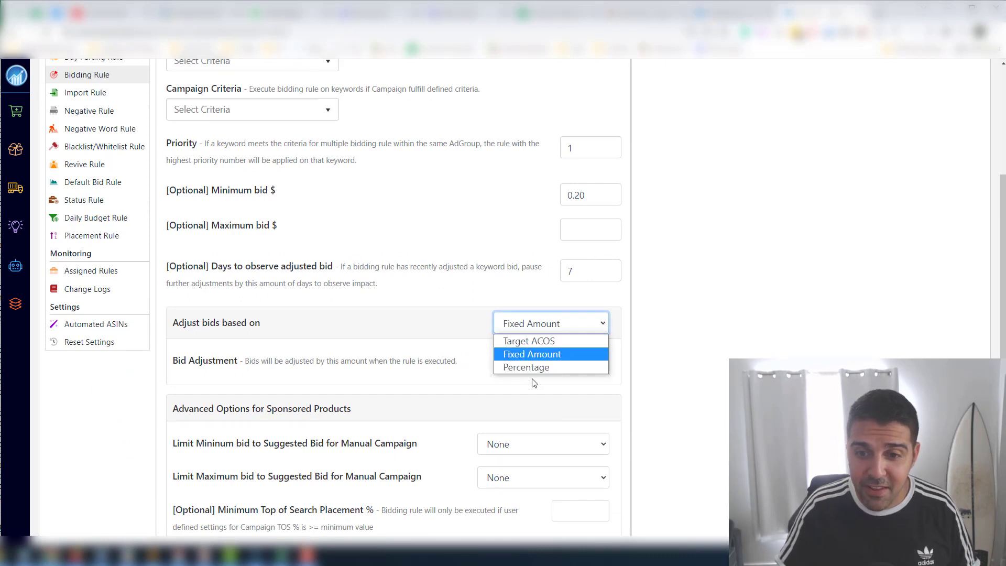
click(530, 368)
double_click(574, 360)
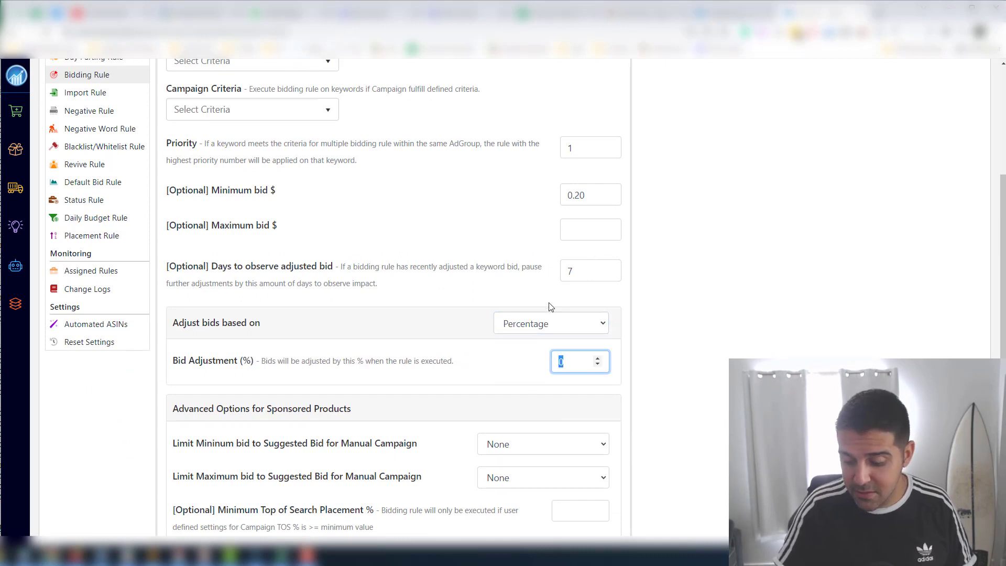
text(-5)
click(672, 340)
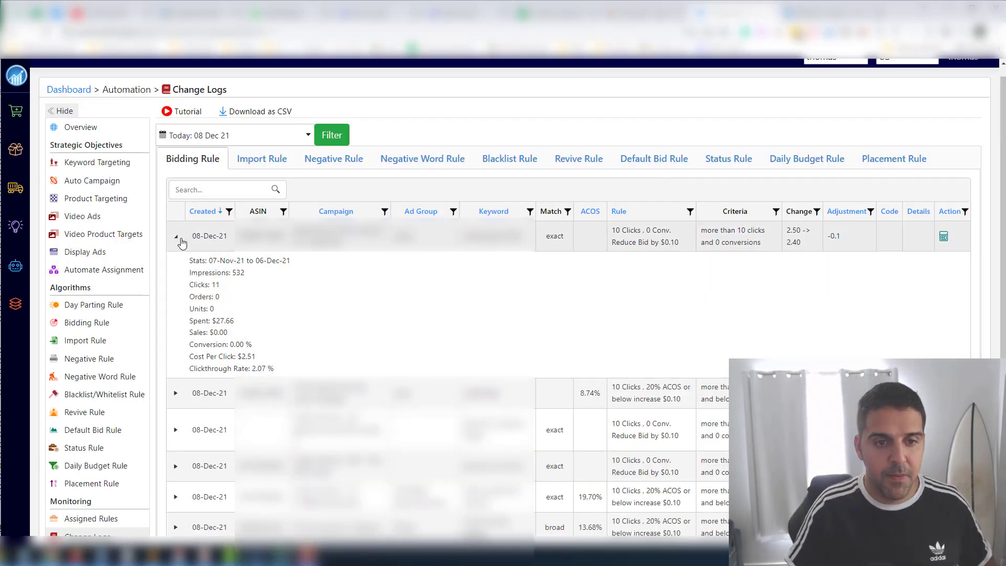
Step: Return to the Change Logs, collapse the first bidding entry and expand the second to examine its keyword and performance statistics
click(180, 238)
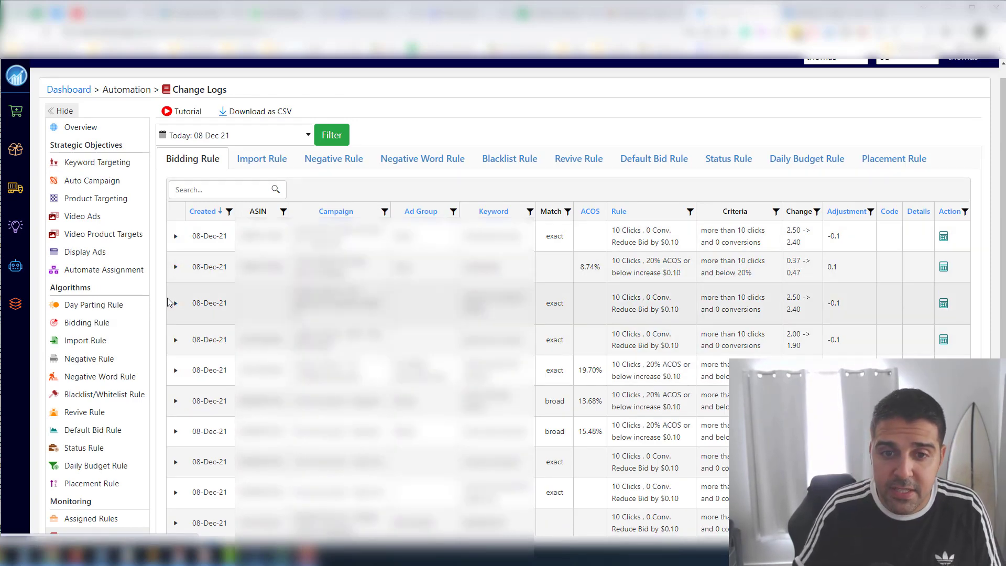
click(176, 266)
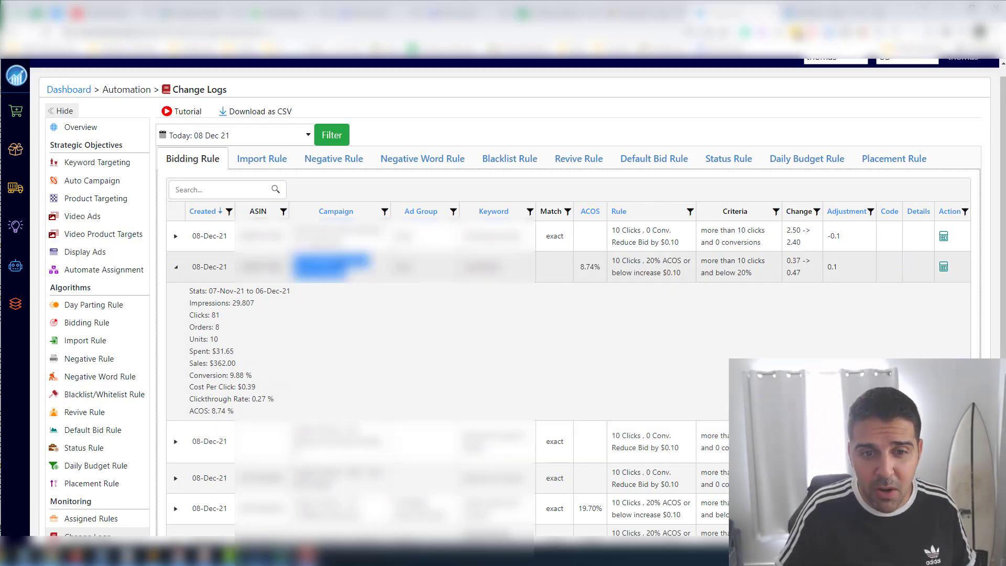
double_click(481, 267)
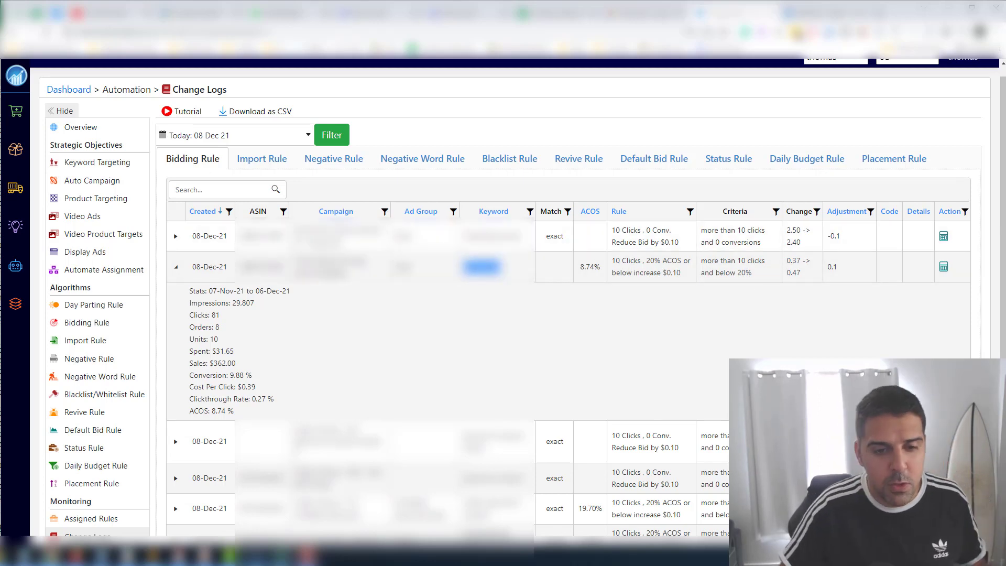
scroll(389, 394, down, 5)
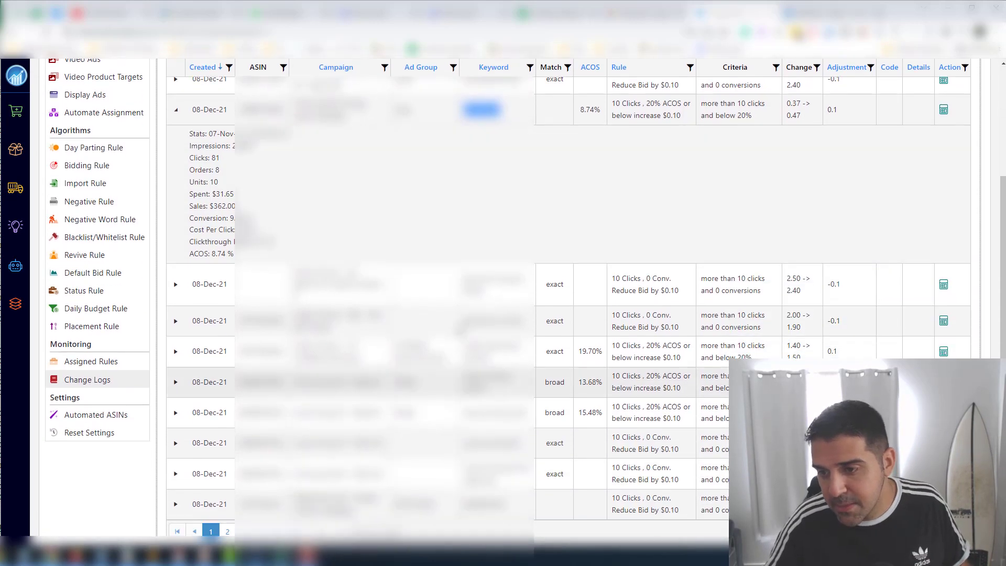
scroll(552, 394, up, 5)
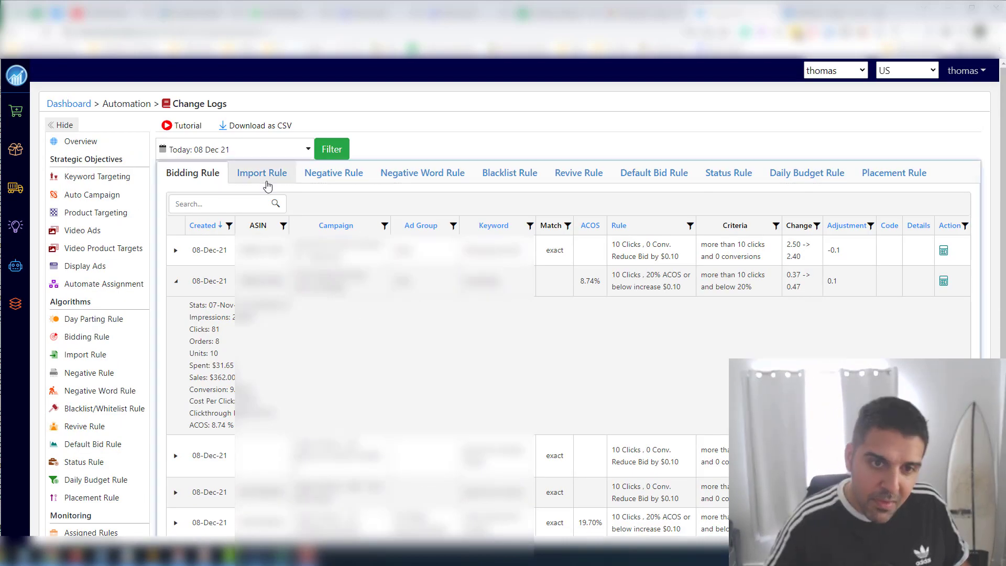
Step: Show the Import Rule change log and expand its first entry, [Campaign] Import Sales as Exact, to examine the statistics
click(264, 174)
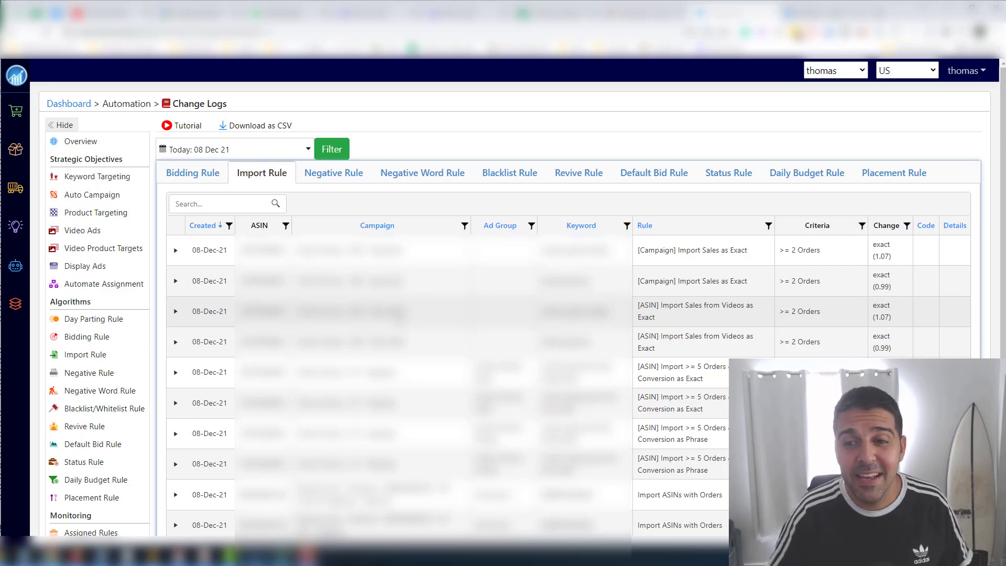
triple_click(681, 255)
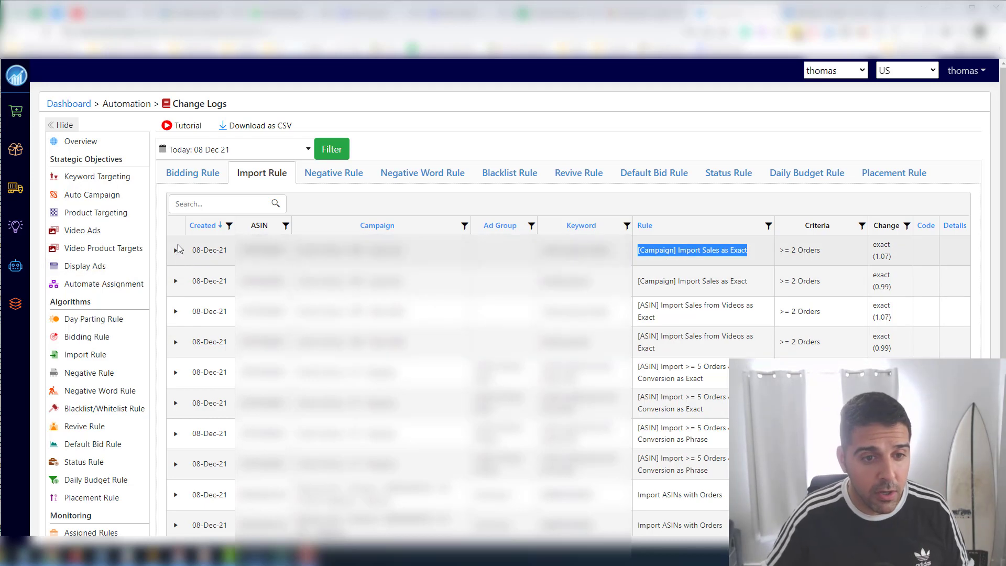
click(177, 250)
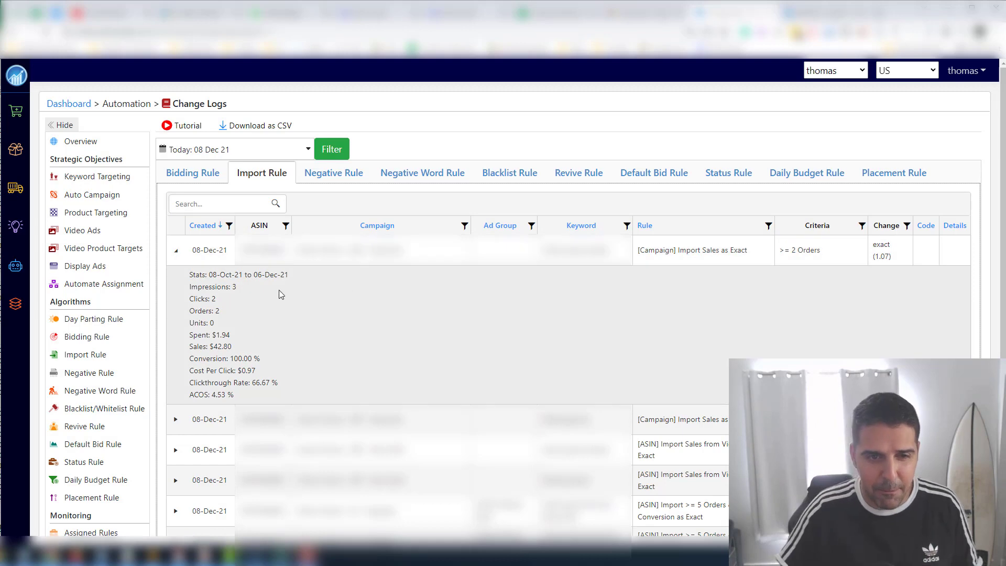
scroll(412, 264, down, 5)
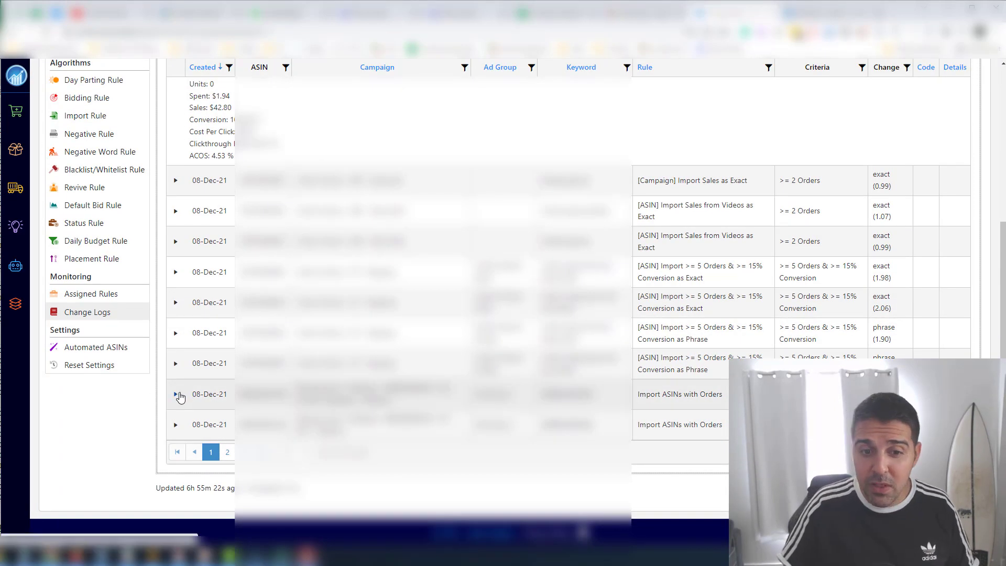
Step: Expand the first Import ASINs with Orders entry in the Import Rule change log to examine its performance statistics
click(176, 394)
scroll(209, 383, down, 3)
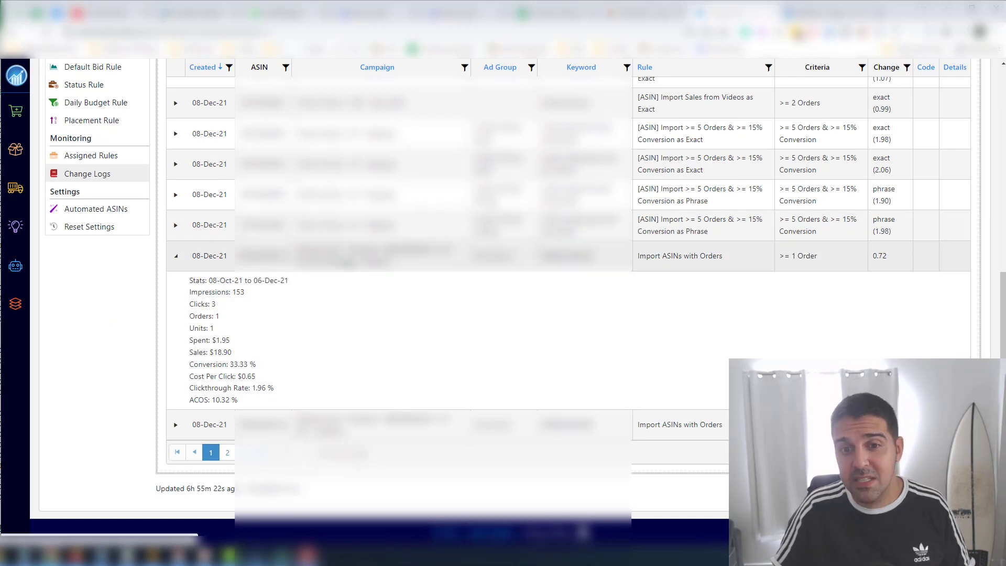
triple_click(341, 257)
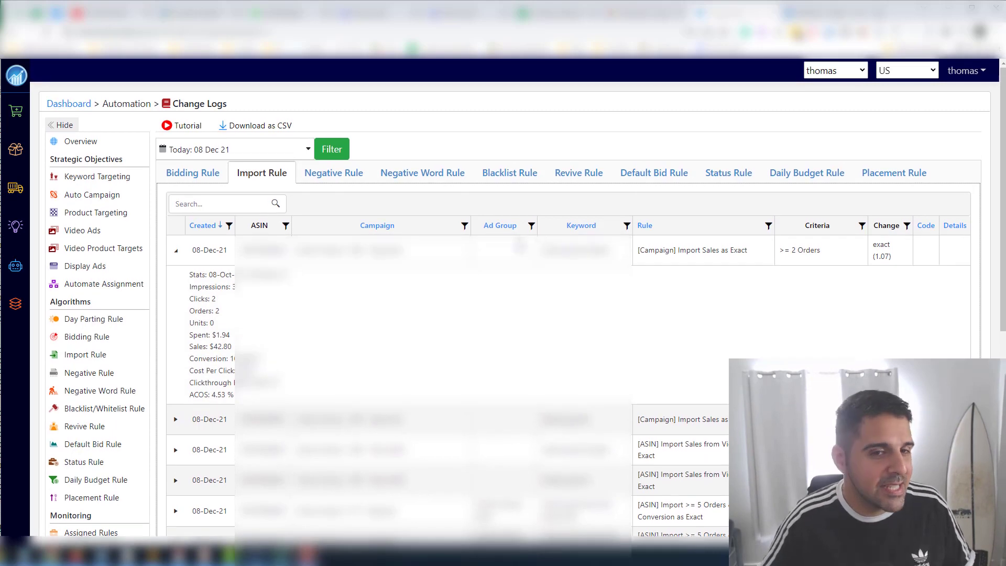
click(304, 173)
click(293, 182)
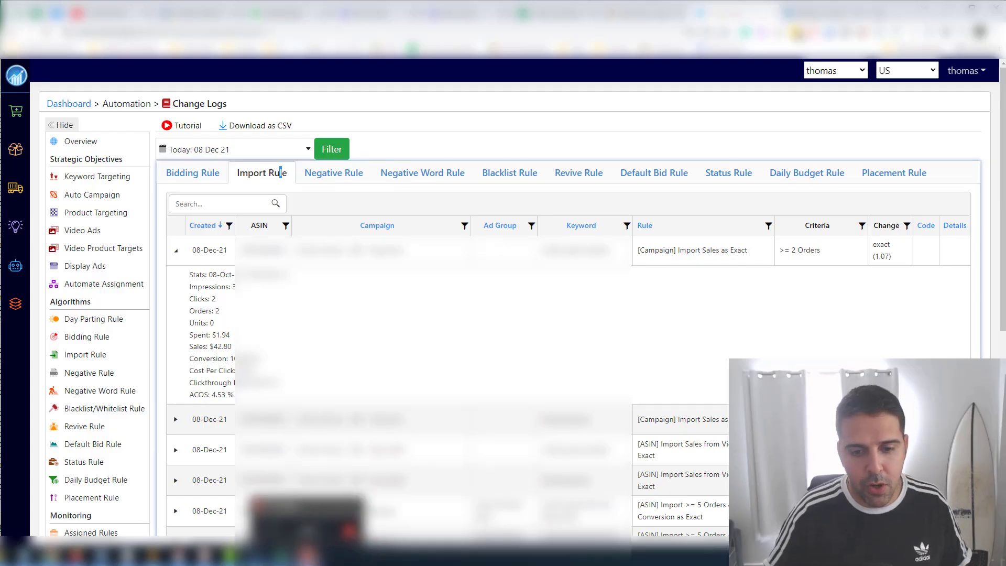
key(super+d)
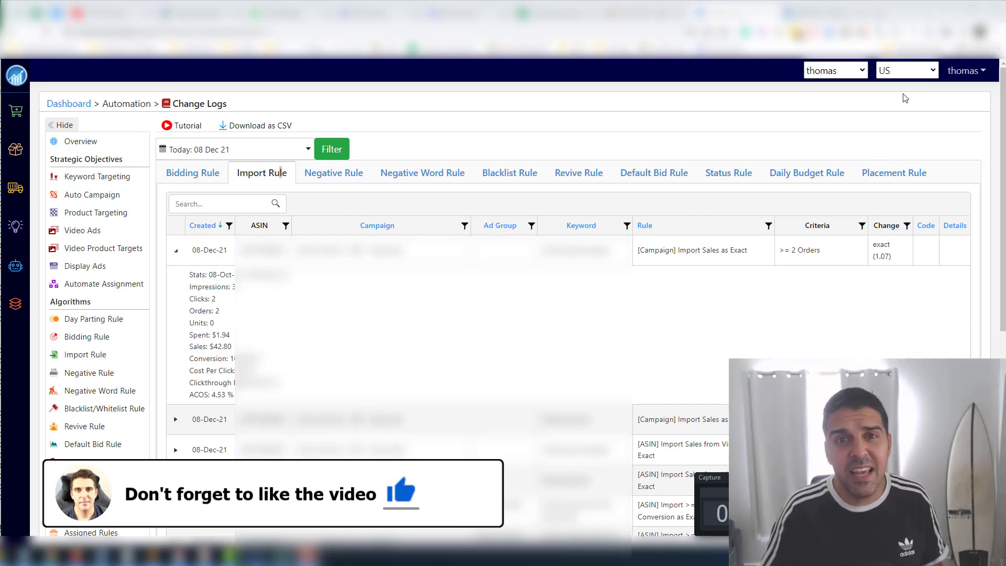
Step: Open the account's subscription plans and compare the automated ASIN allowances of the monthly Basic, Standard, Essential and Team plans
click(966, 71)
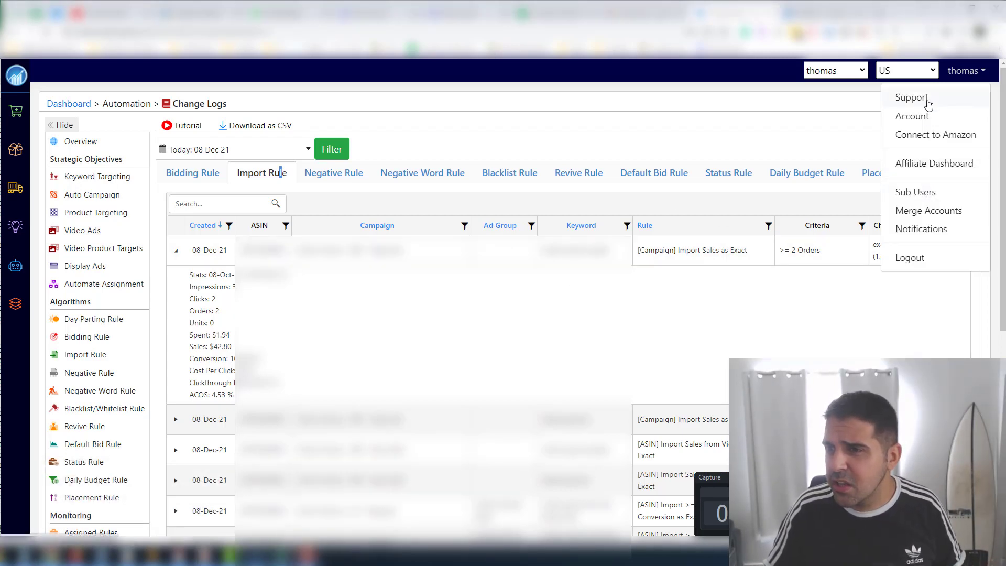
click(371, 158)
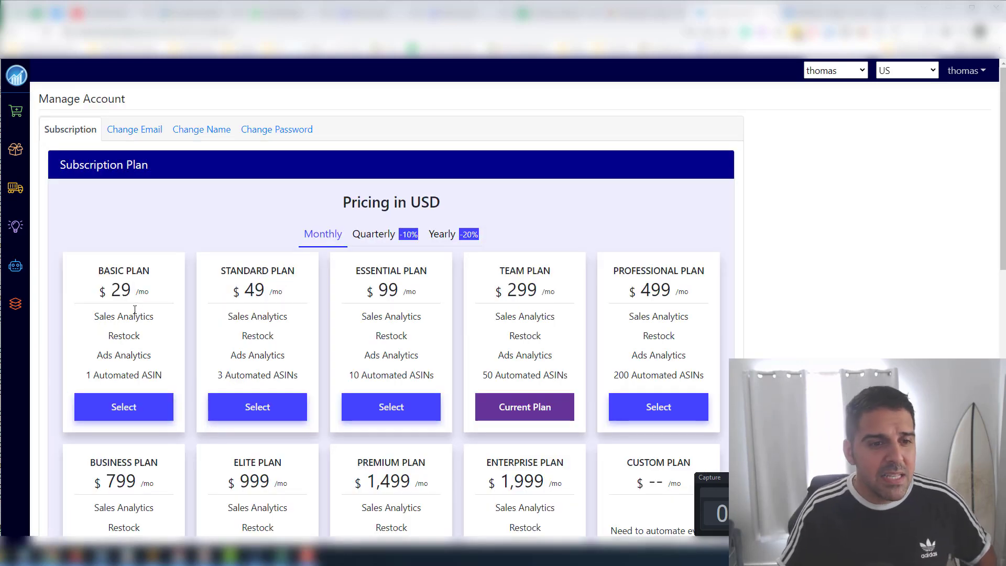
double_click(117, 375)
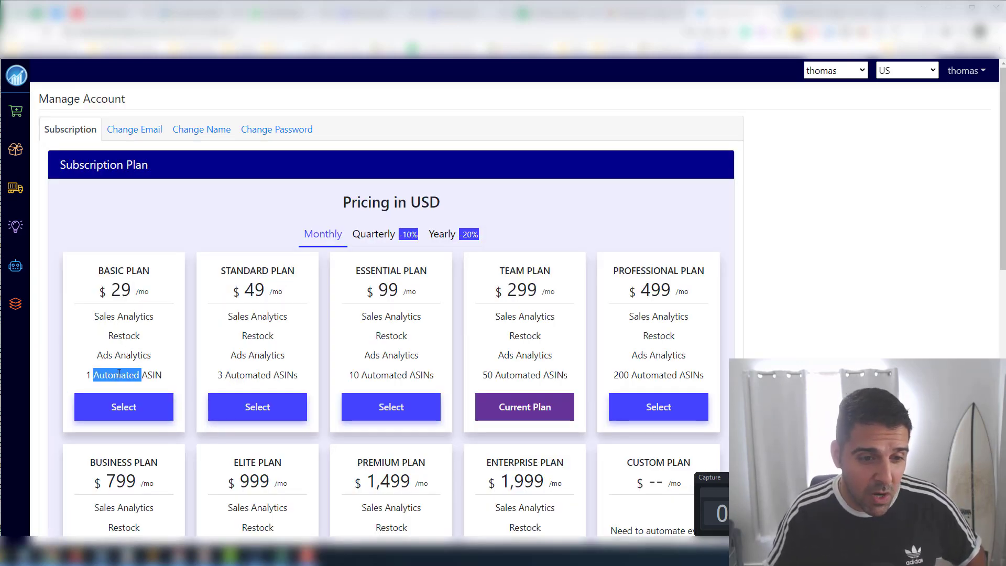
click(220, 373)
triple_click(220, 373)
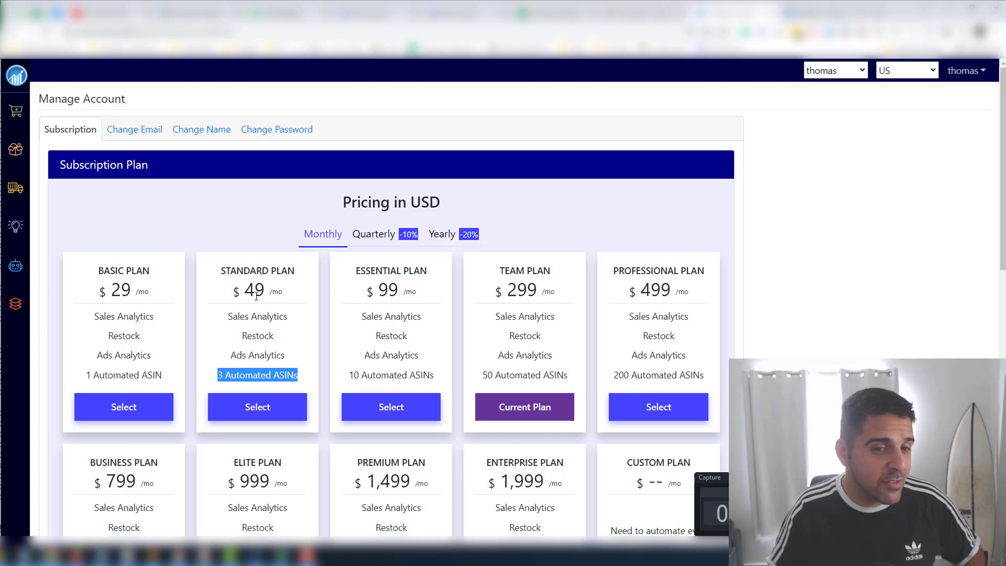
click(408, 373)
triple_click(407, 372)
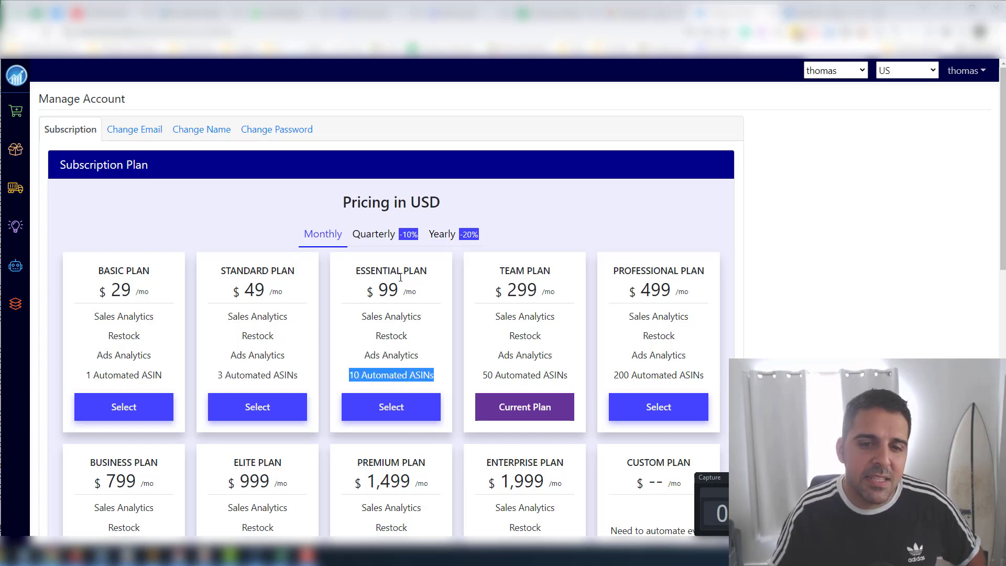
click(518, 373)
triple_click(519, 374)
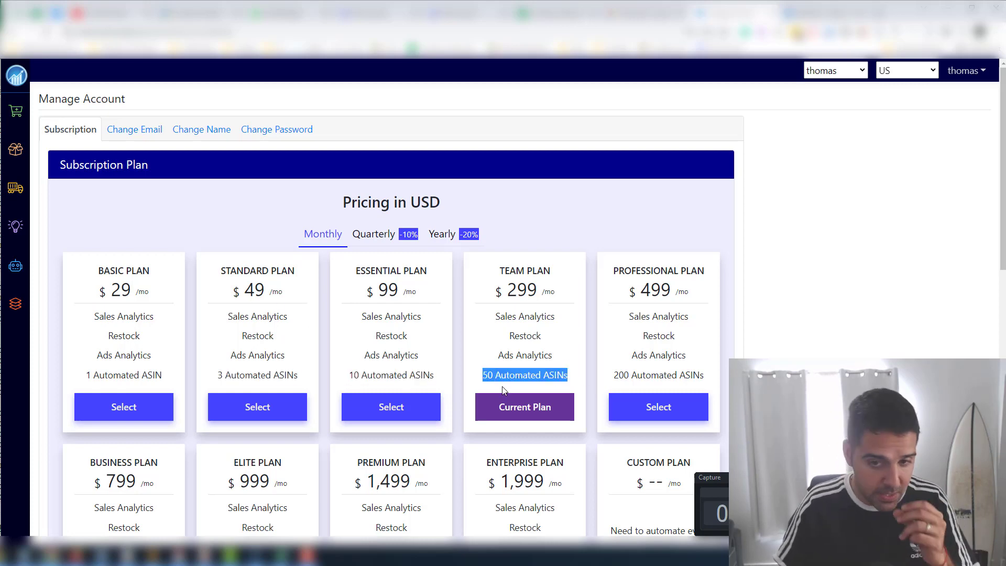